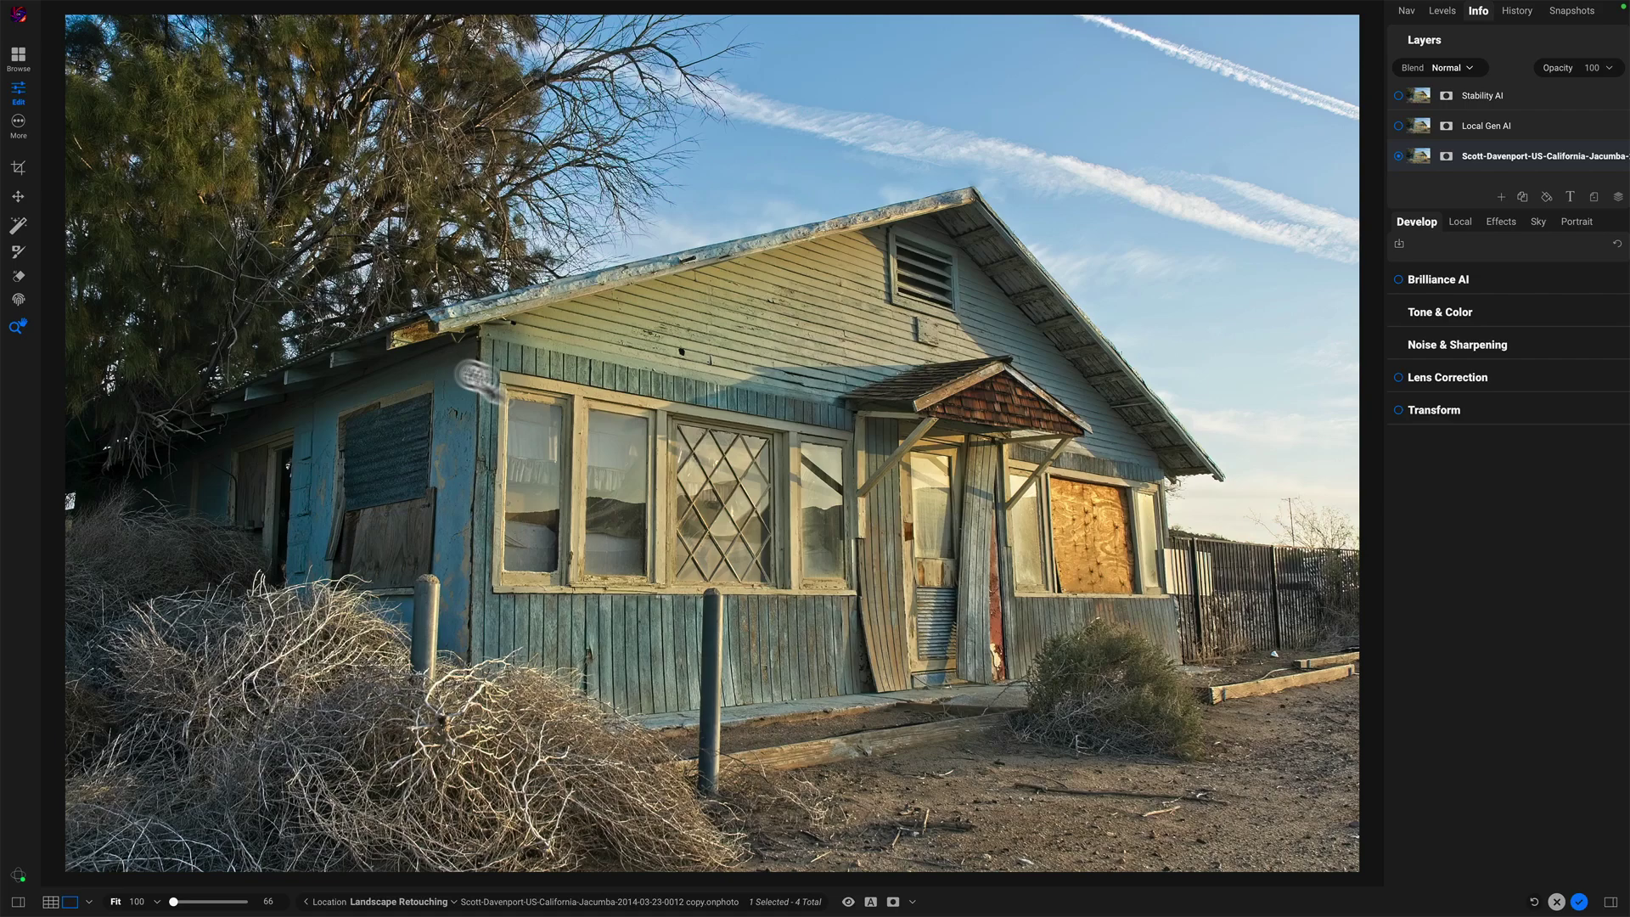
# - Zoom in close on the house's blue wall
pyautogui.click(502, 621)
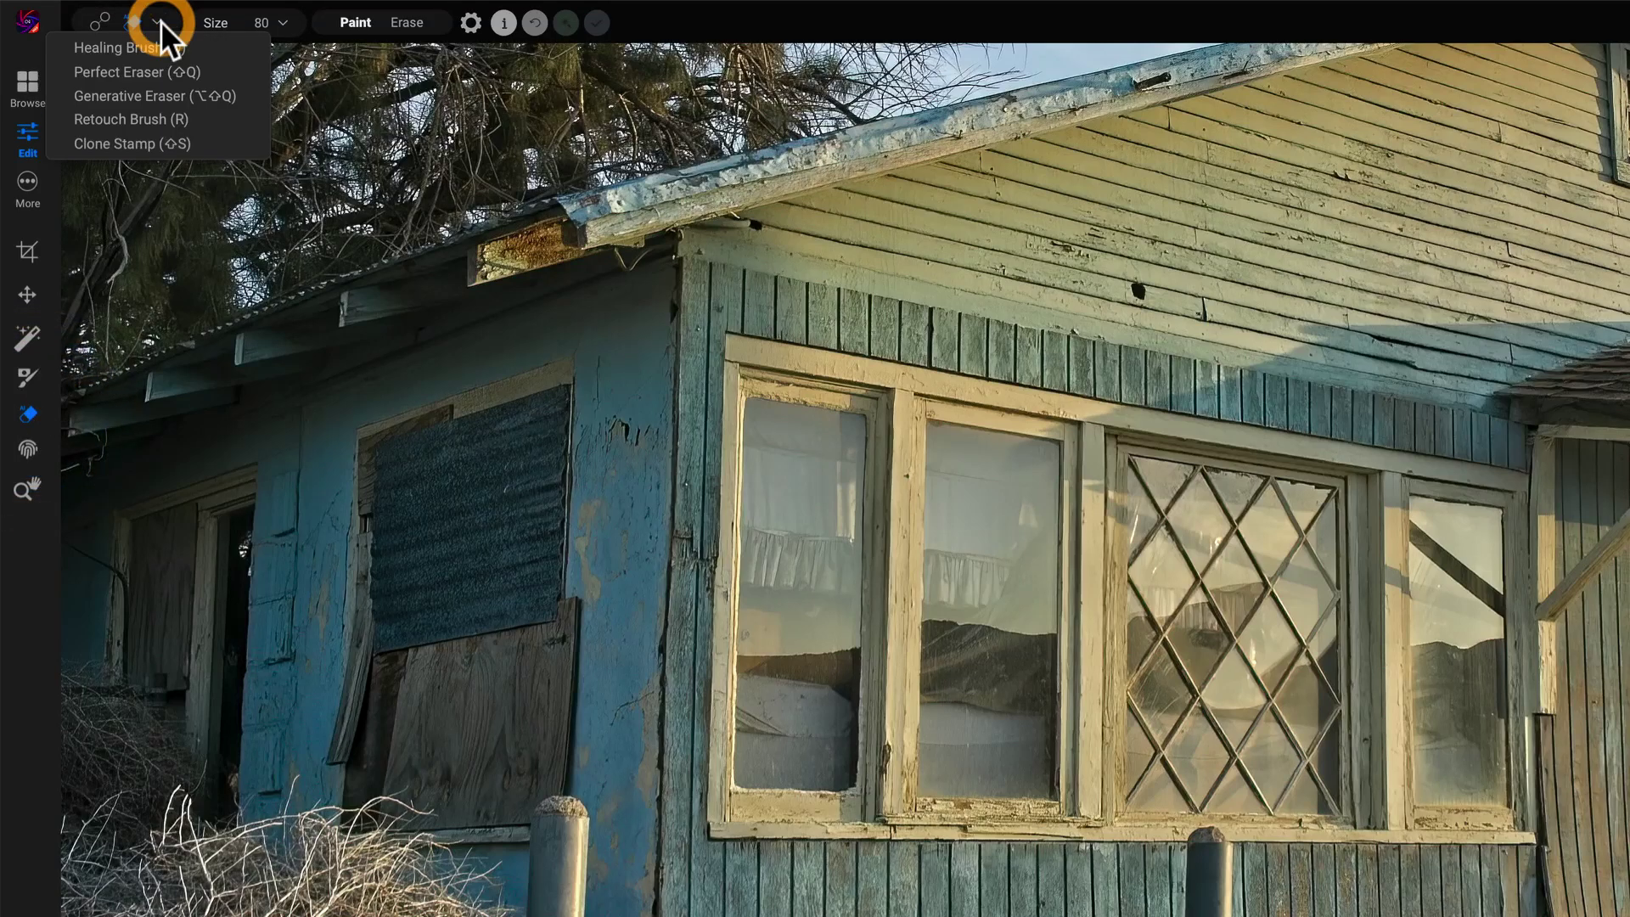
# - Paint a Generative Eraser mask down the left post, erasing the stray mask above its top
pyautogui.click(192, 93)
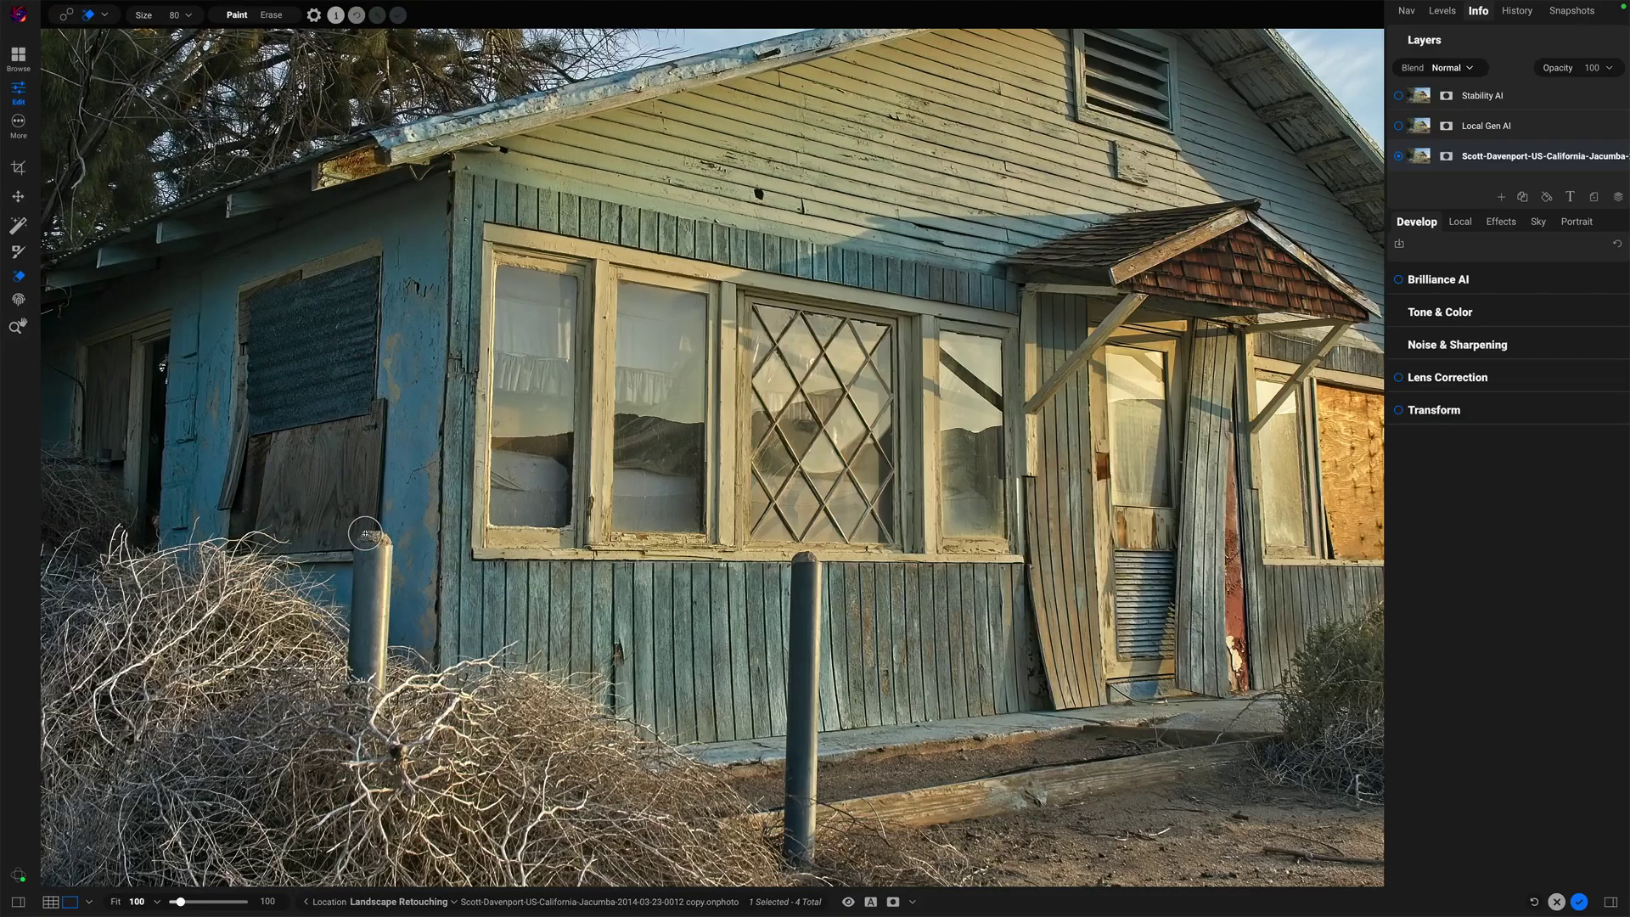
pyautogui.click(541, 811)
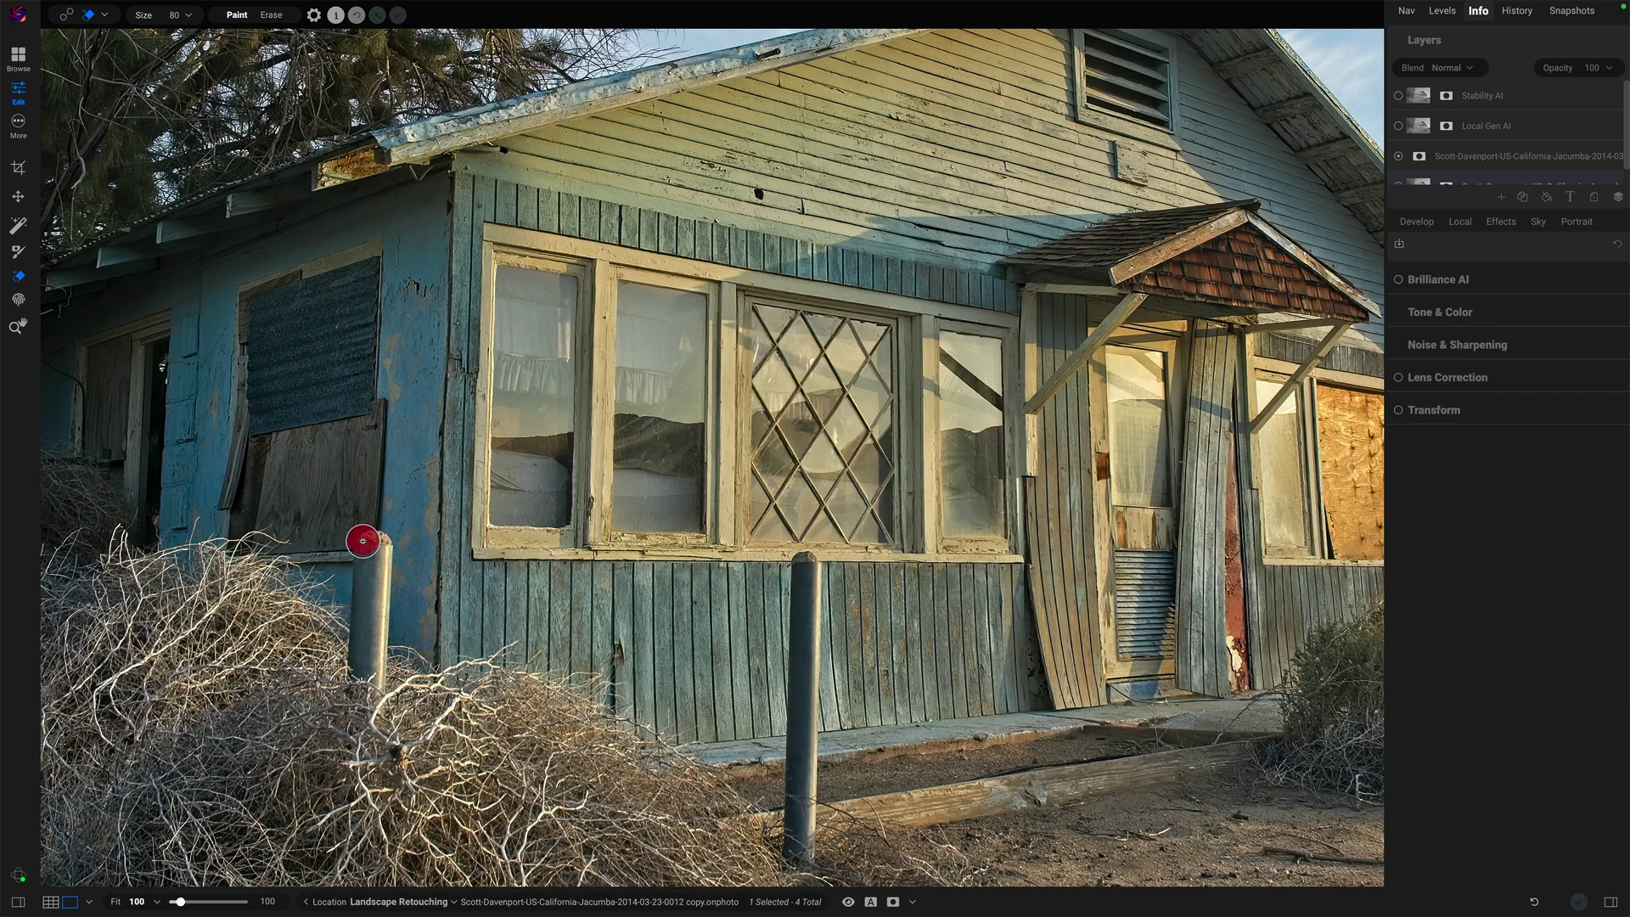
pyautogui.moveTo(363, 541)
pyautogui.mouseDown()
pyautogui.moveTo(356, 681)
pyautogui.moveTo(373, 692)
pyautogui.moveTo(406, 523)
pyautogui.mouseUp()
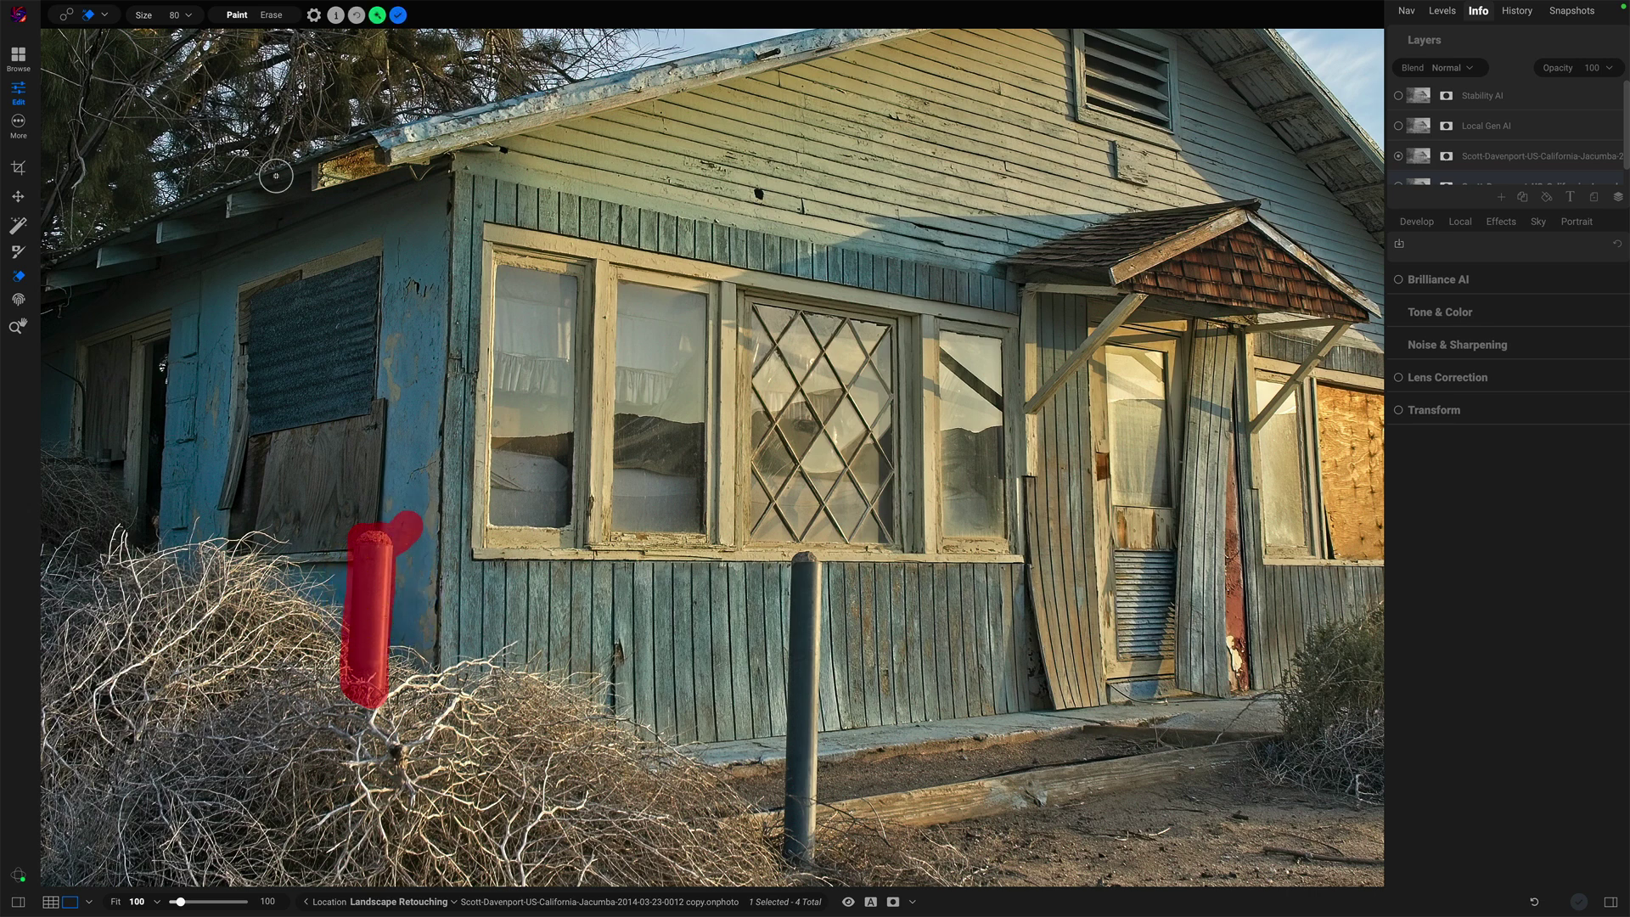
pyautogui.click(271, 14)
pyautogui.moveTo(357, 509); pyautogui.dragTo(413, 527)
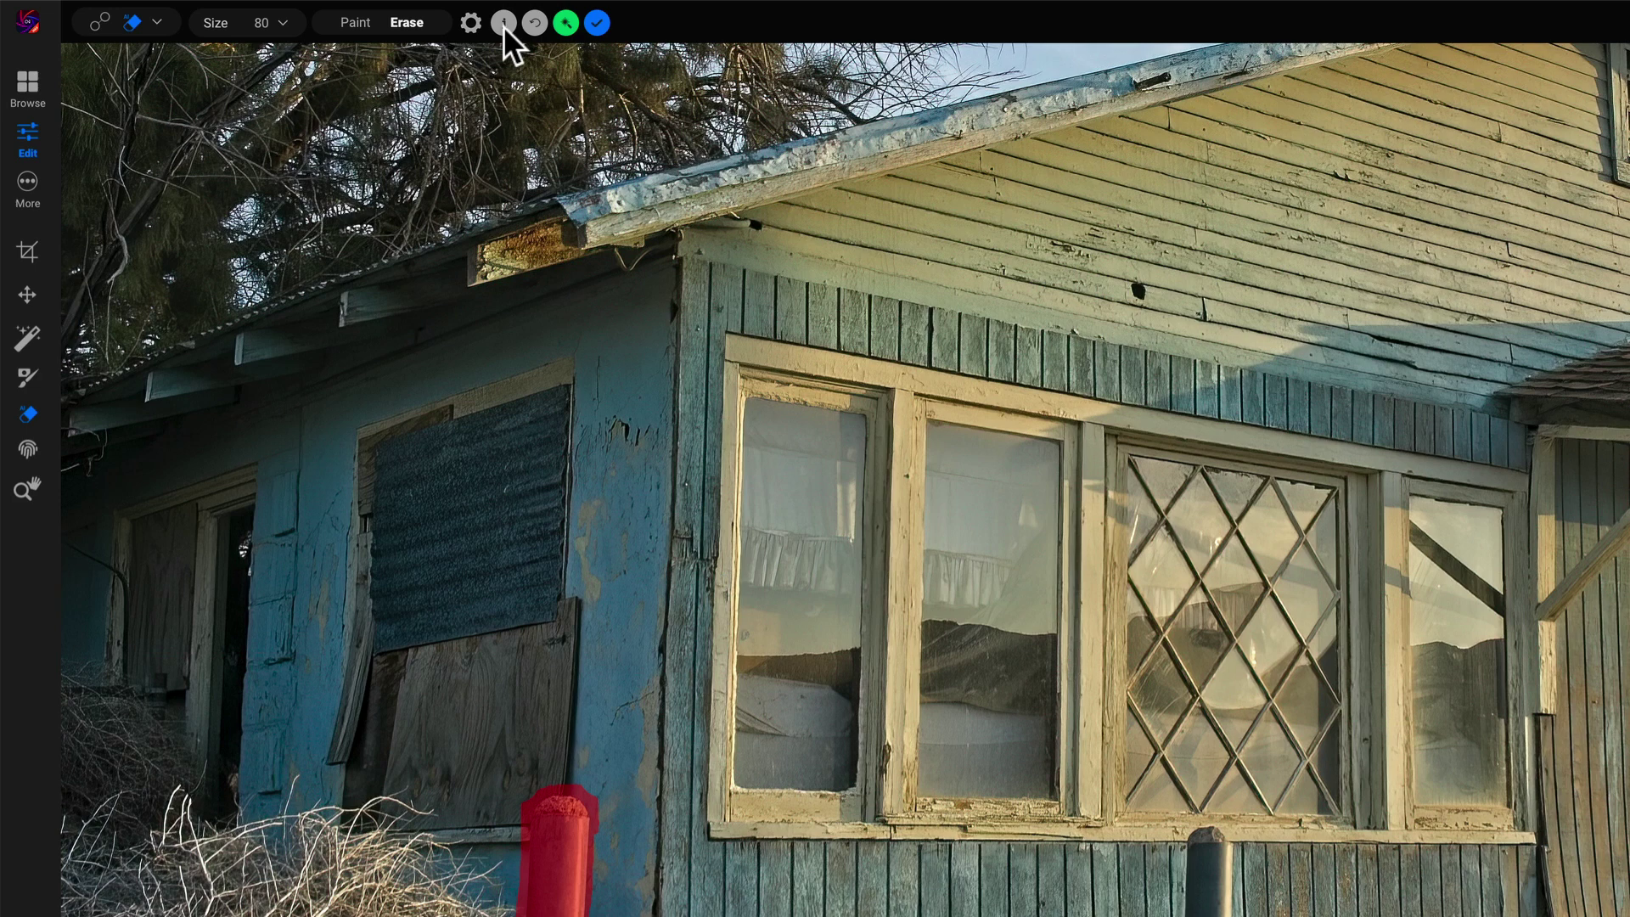
# - Dismiss the getting-started tips and set the Generative Eraser model to Local Gen AI
pyautogui.click(503, 23)
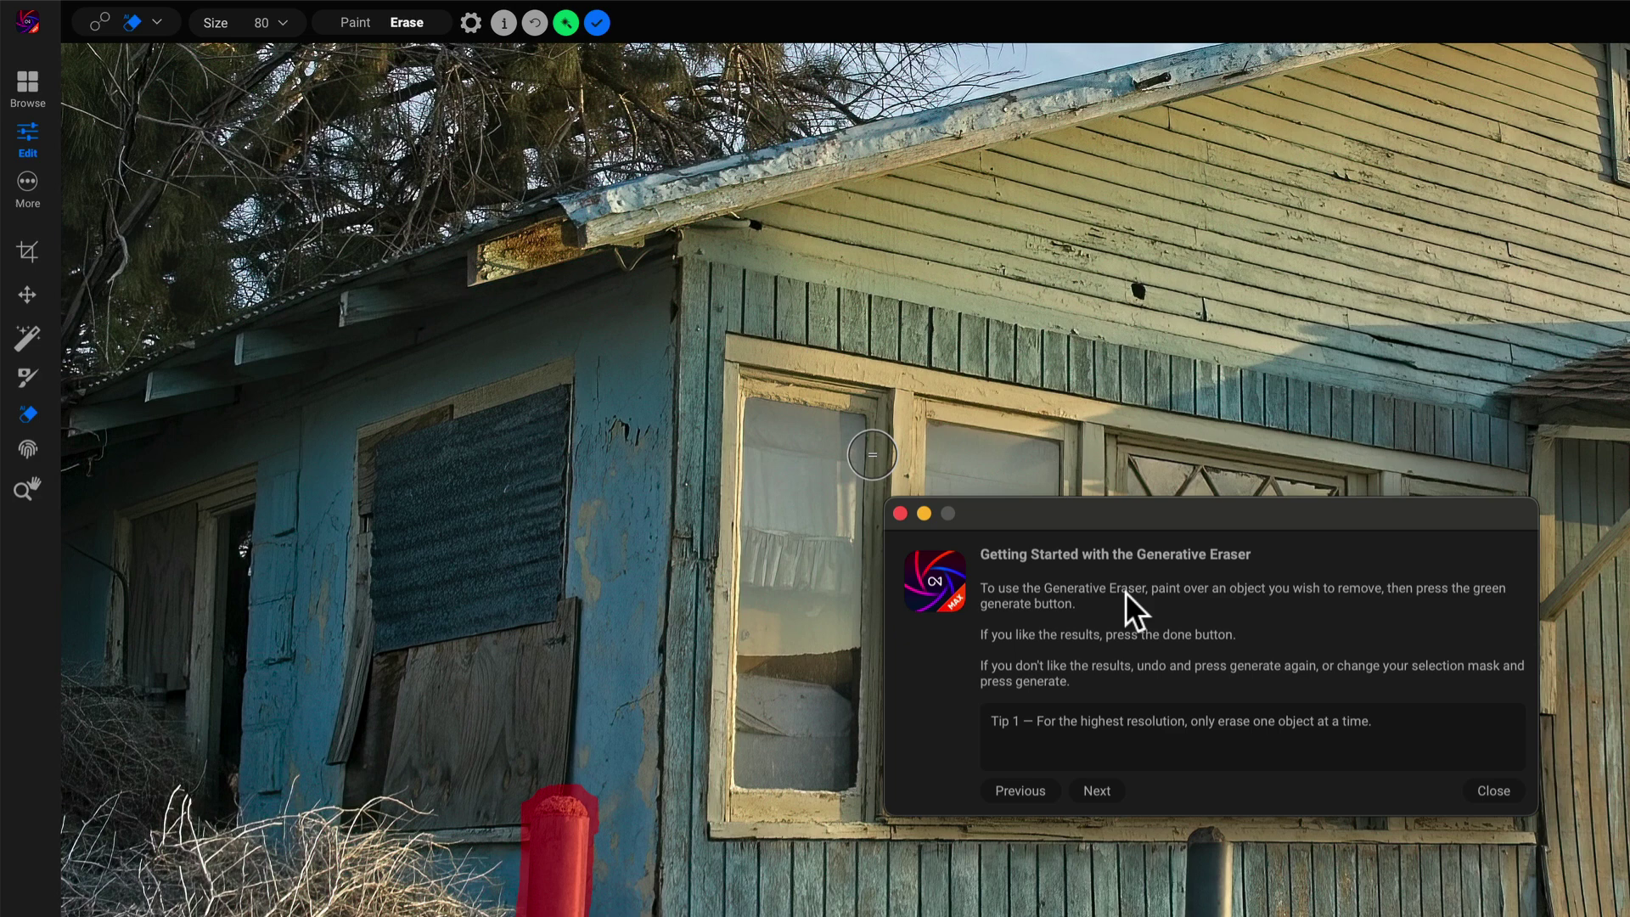
pyautogui.click(1493, 790)
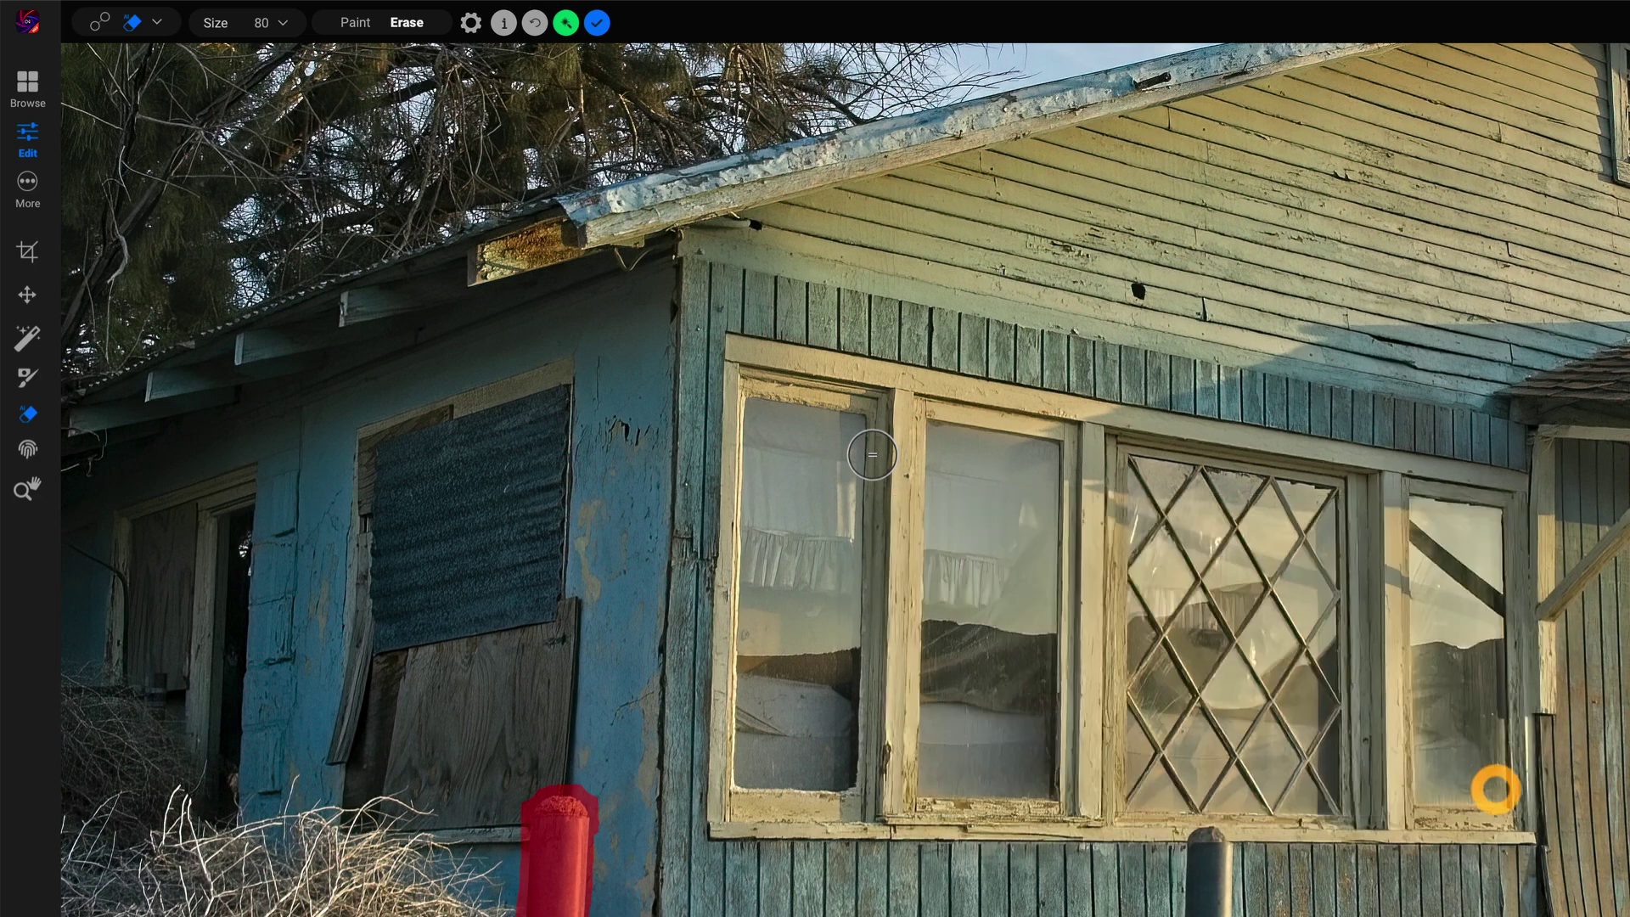
pyautogui.click(468, 22)
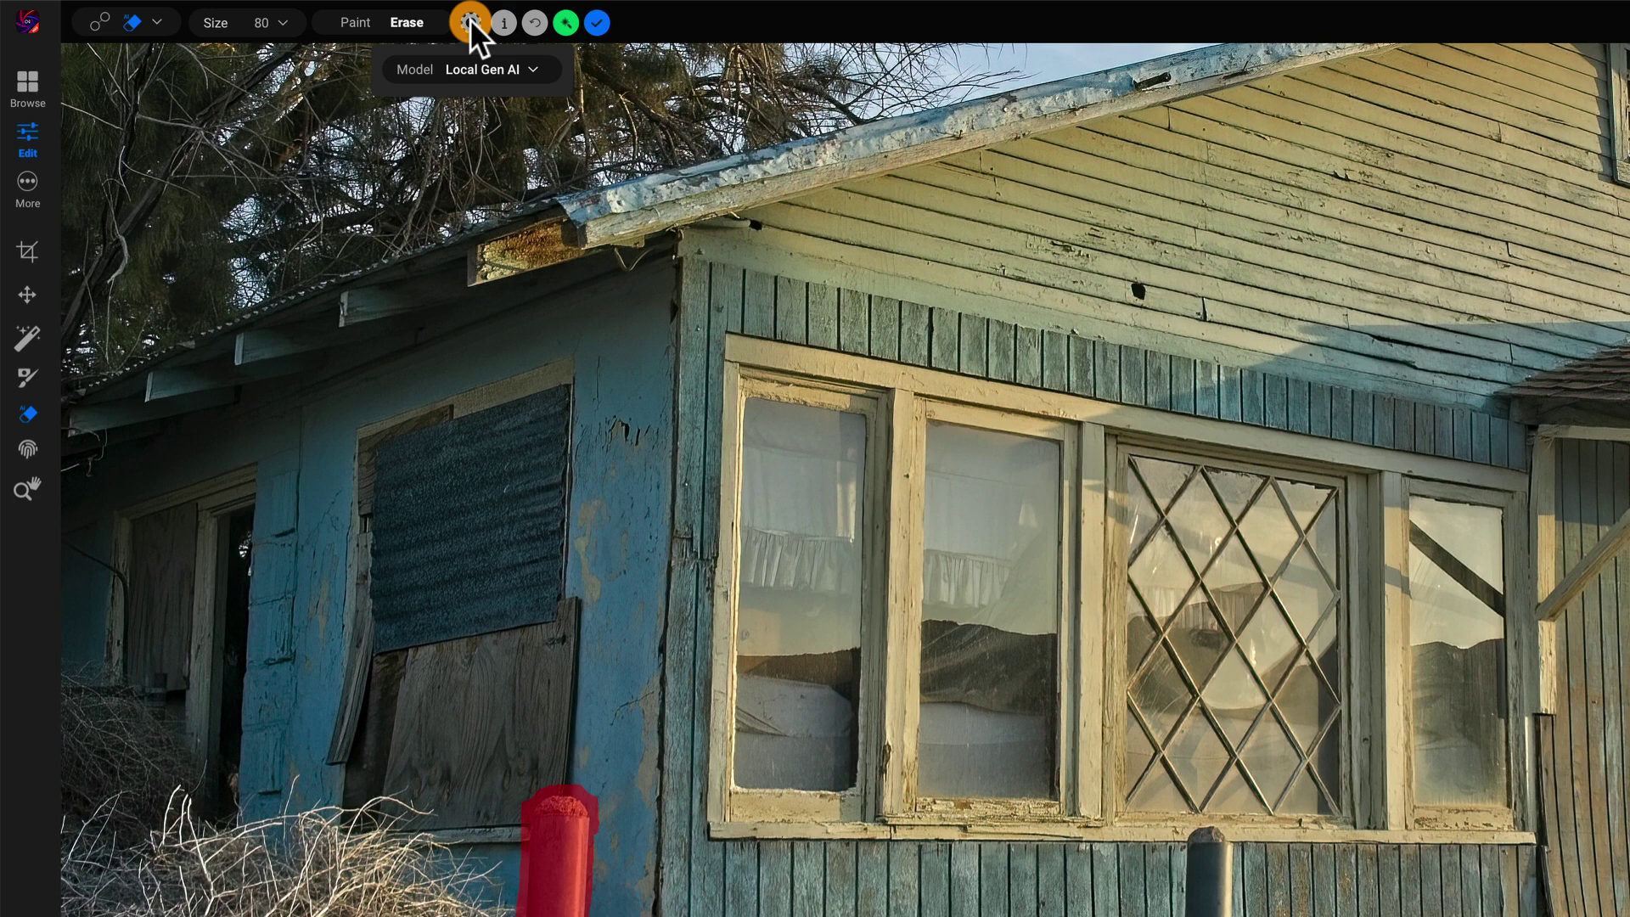
pyautogui.click(534, 69)
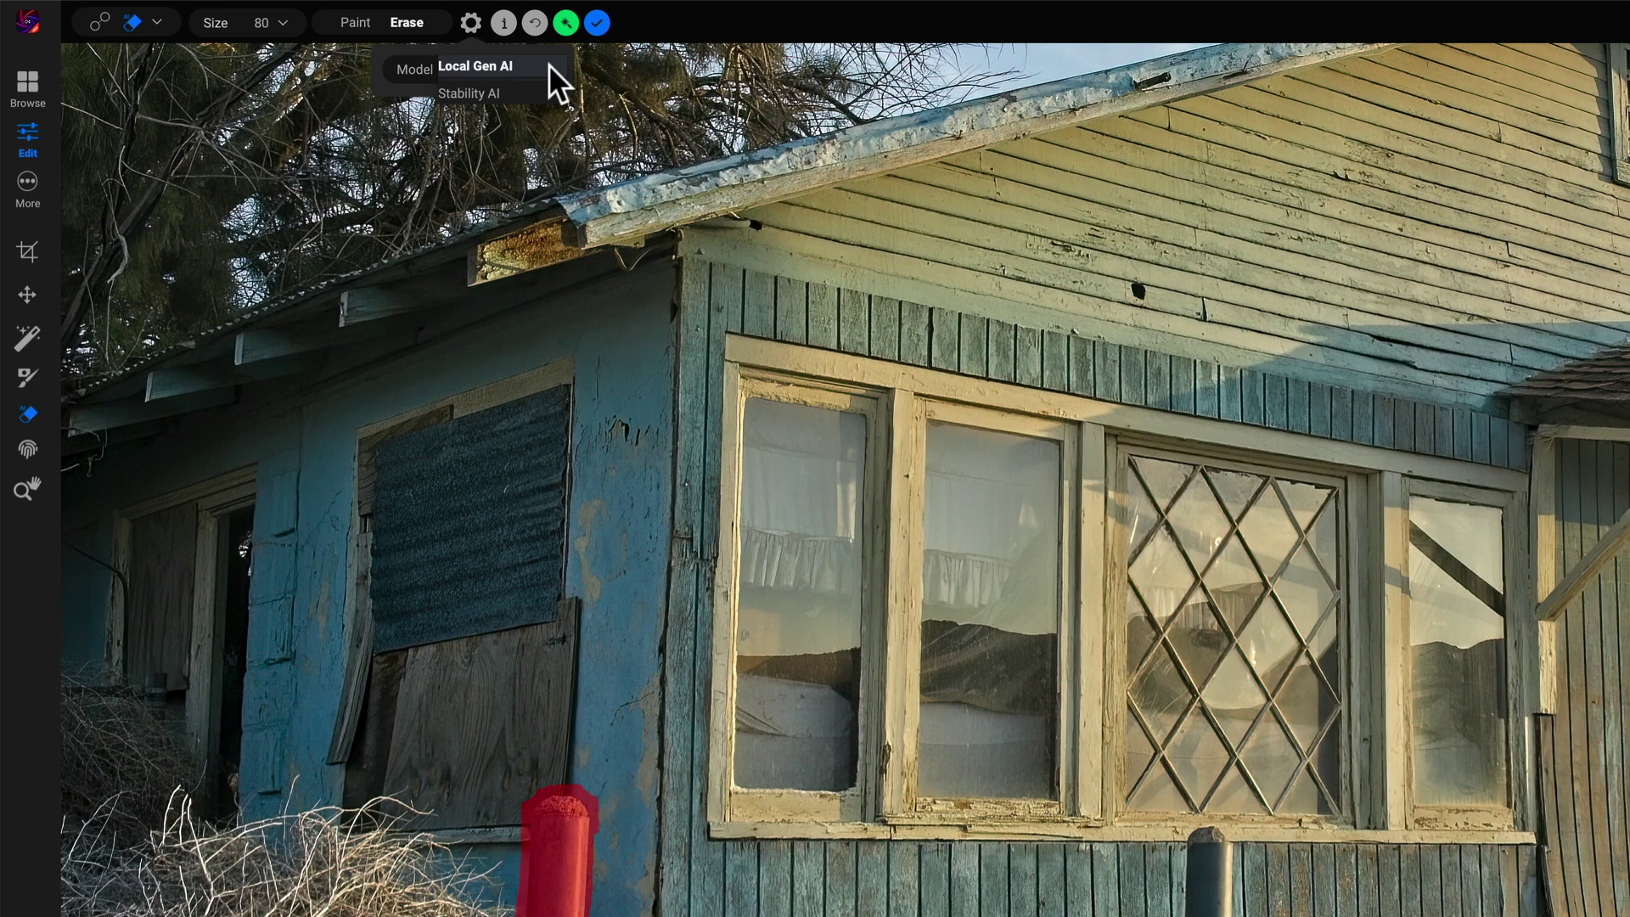
pyautogui.click(549, 65)
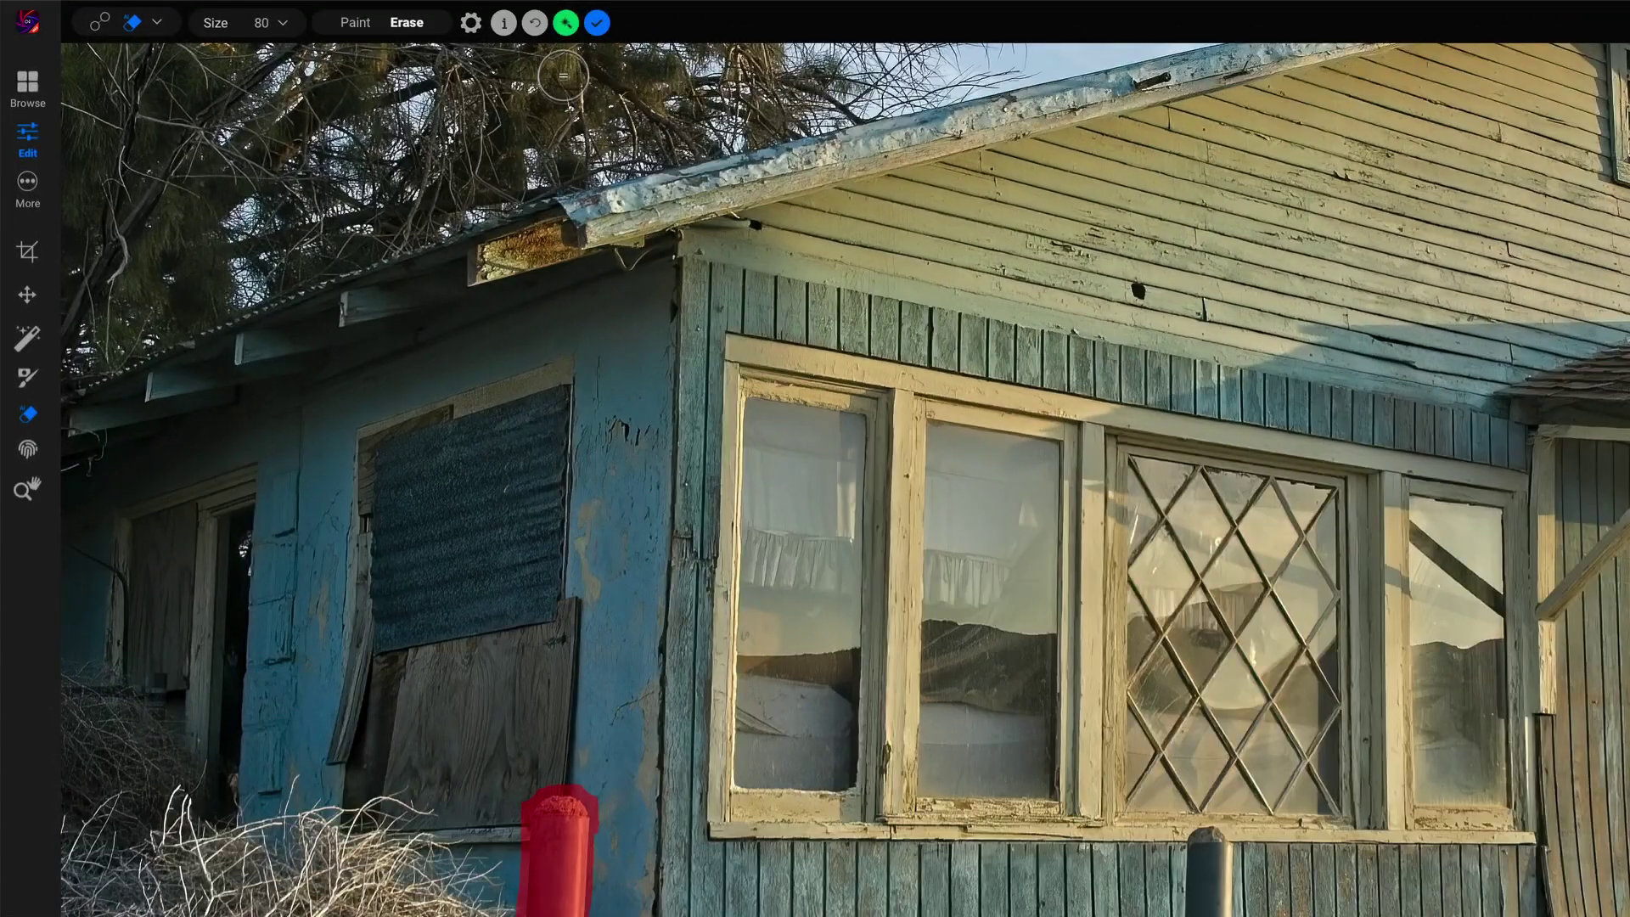
# - Generate a fill, undo it, touch up the mask's lower end, then regenerate to remove the left post
pyautogui.click(562, 24)
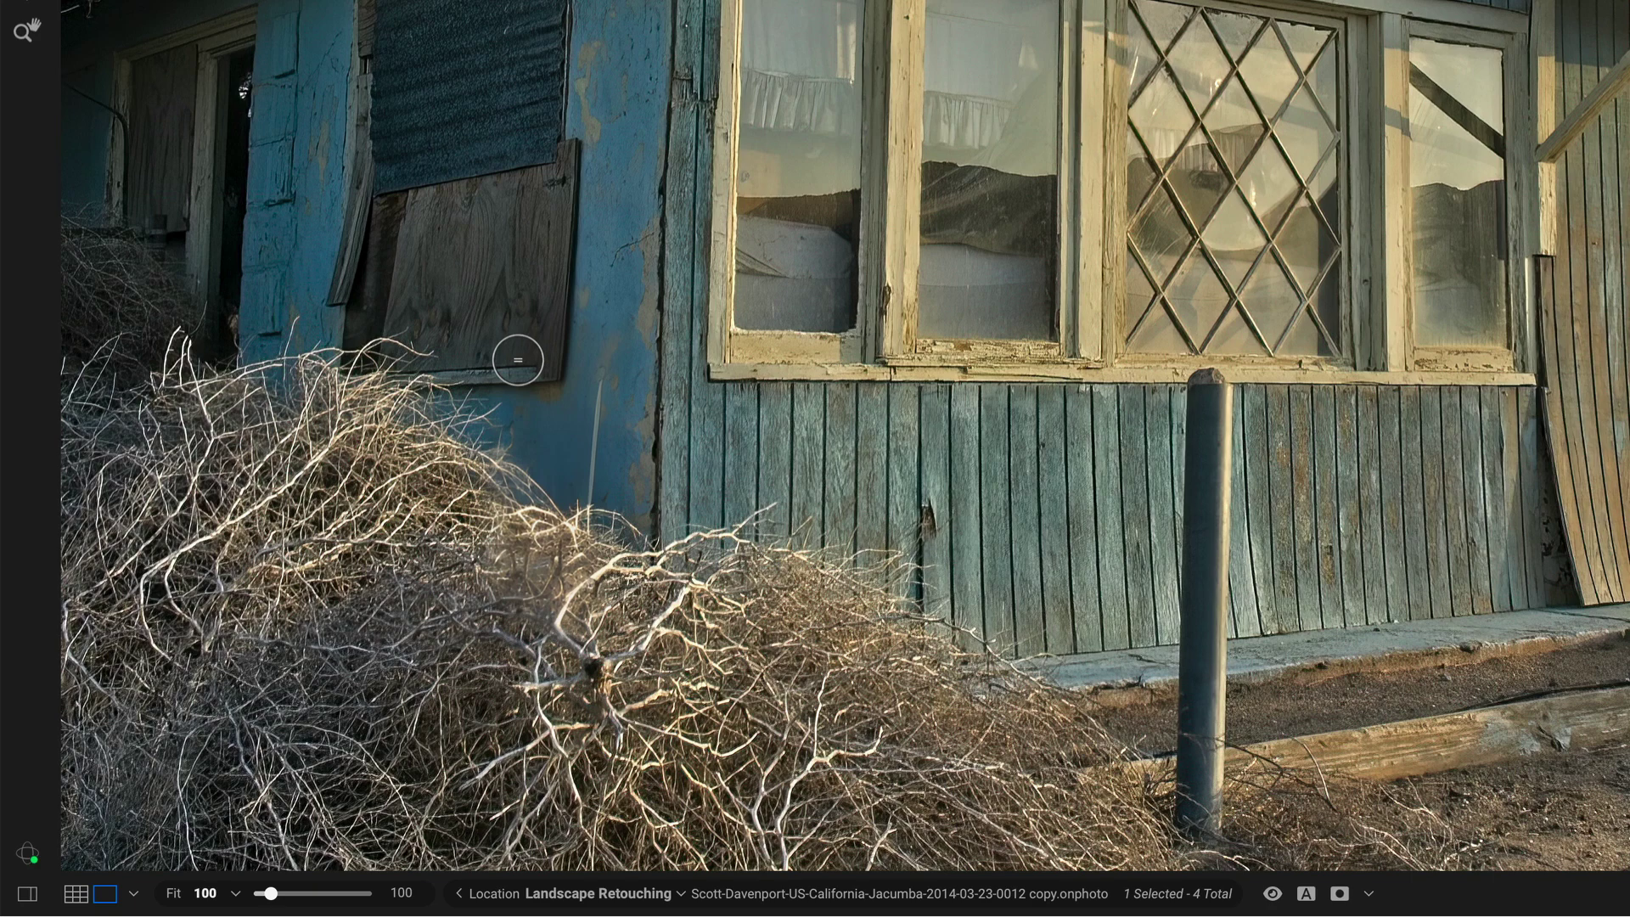
pyautogui.press('super')
pyautogui.press('super+z')
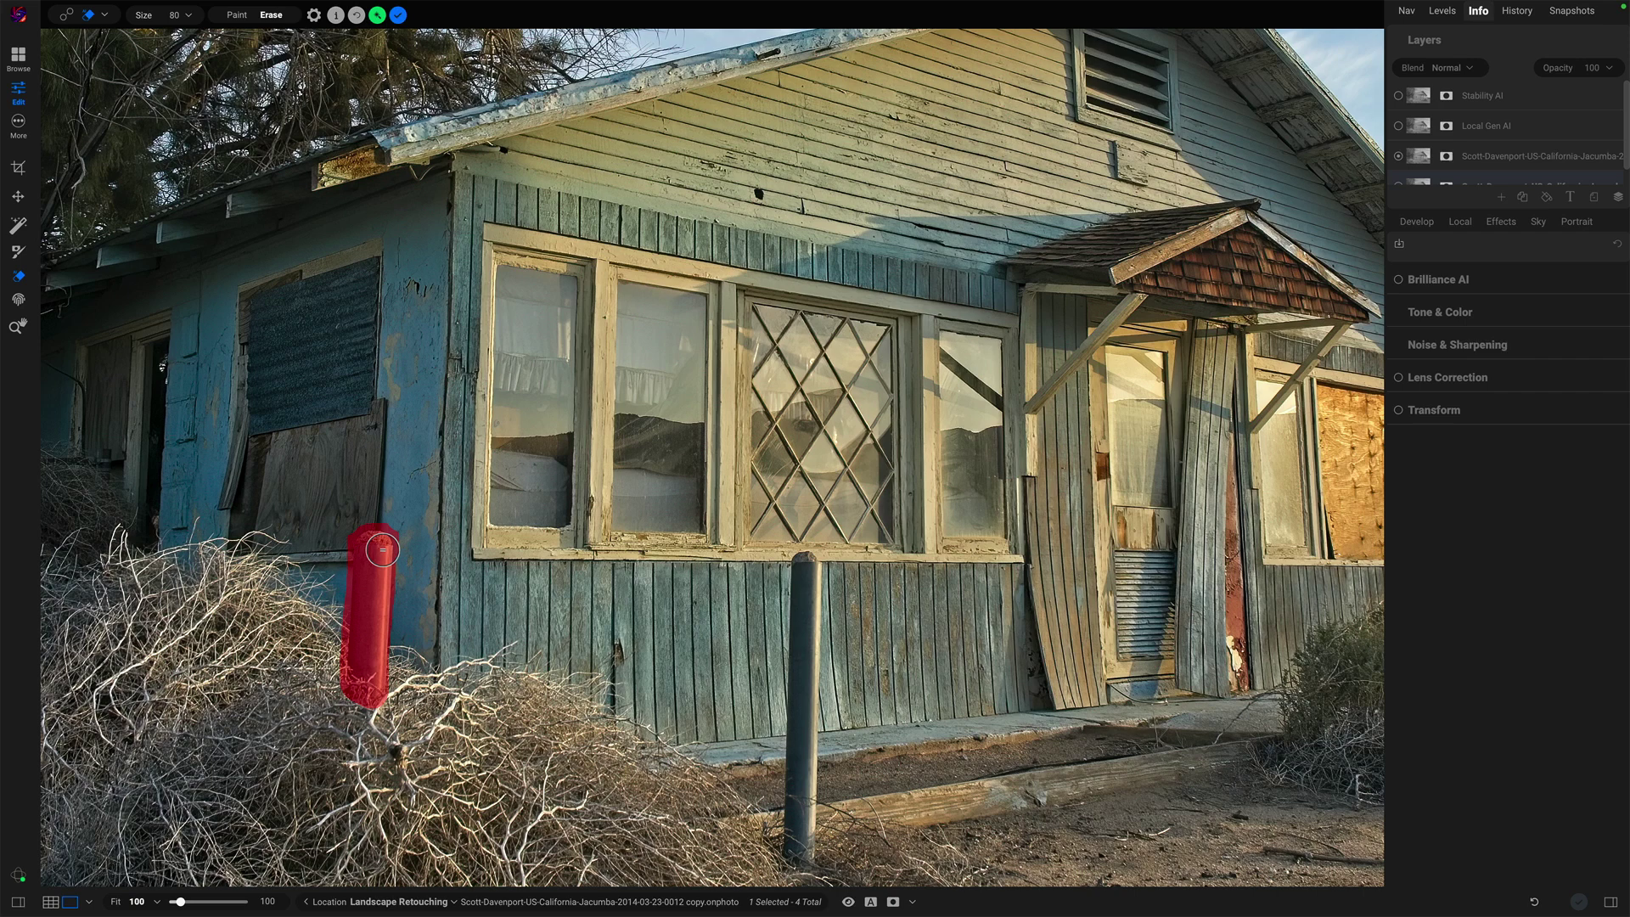
pyautogui.click(236, 17)
pyautogui.click(374, 666)
pyautogui.click(377, 15)
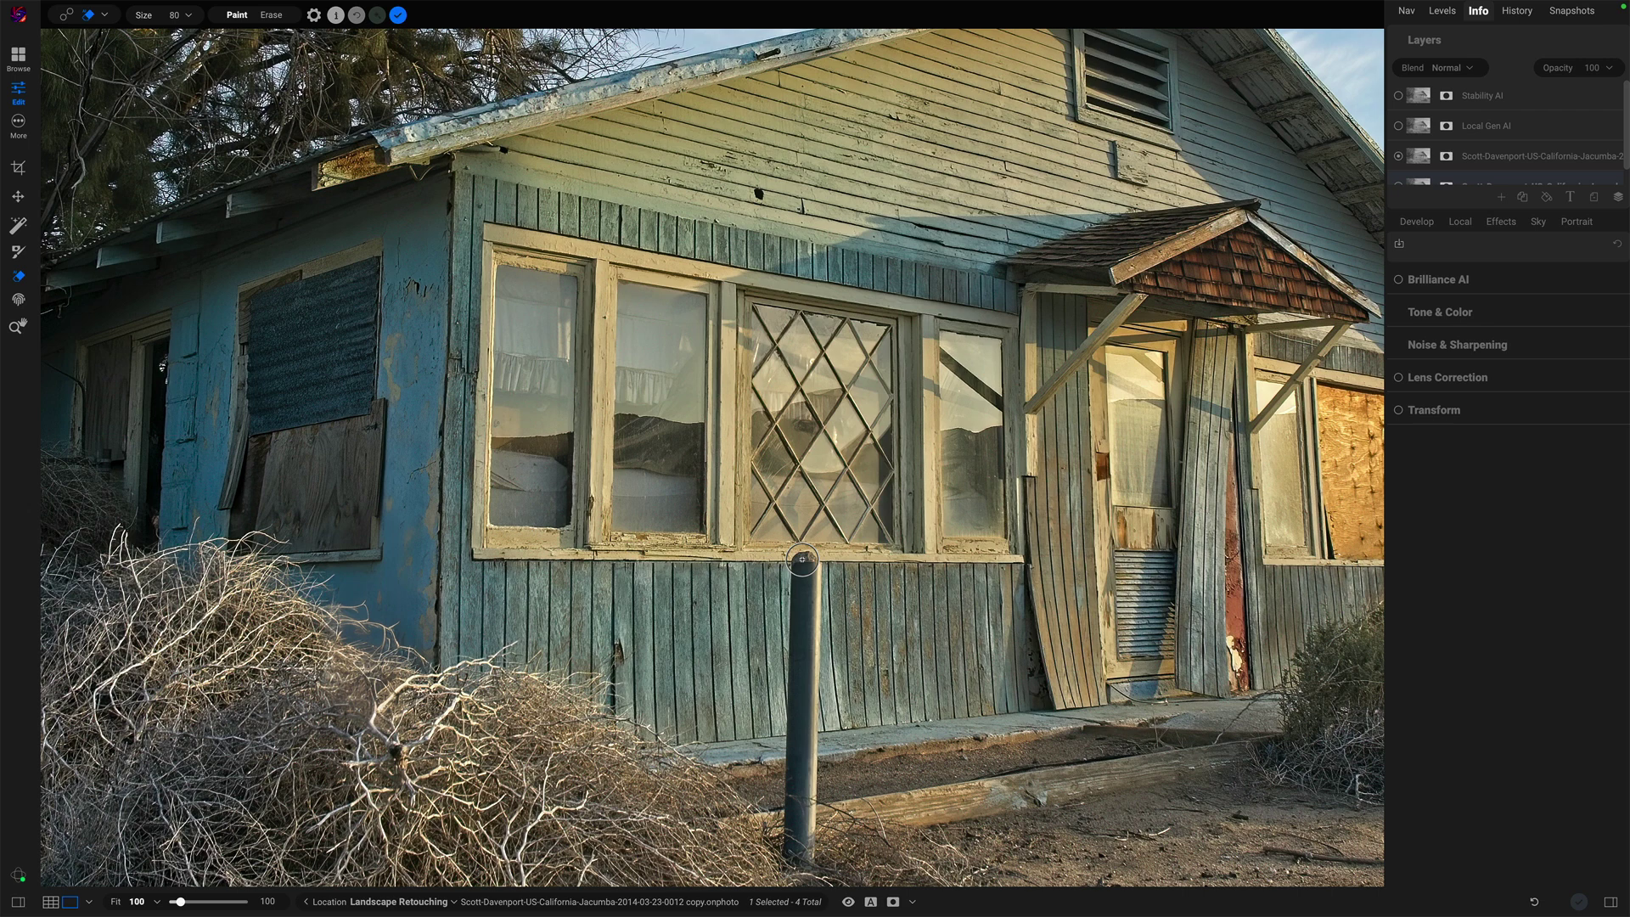
# - Mask the right post down to its base, widen the mask near the sill, and generate the fill
pyautogui.moveTo(802, 560)
pyautogui.mouseDown()
pyautogui.moveTo(800, 849)
pyautogui.moveTo(804, 587)
pyautogui.moveTo(802, 679)
pyautogui.mouseUp()
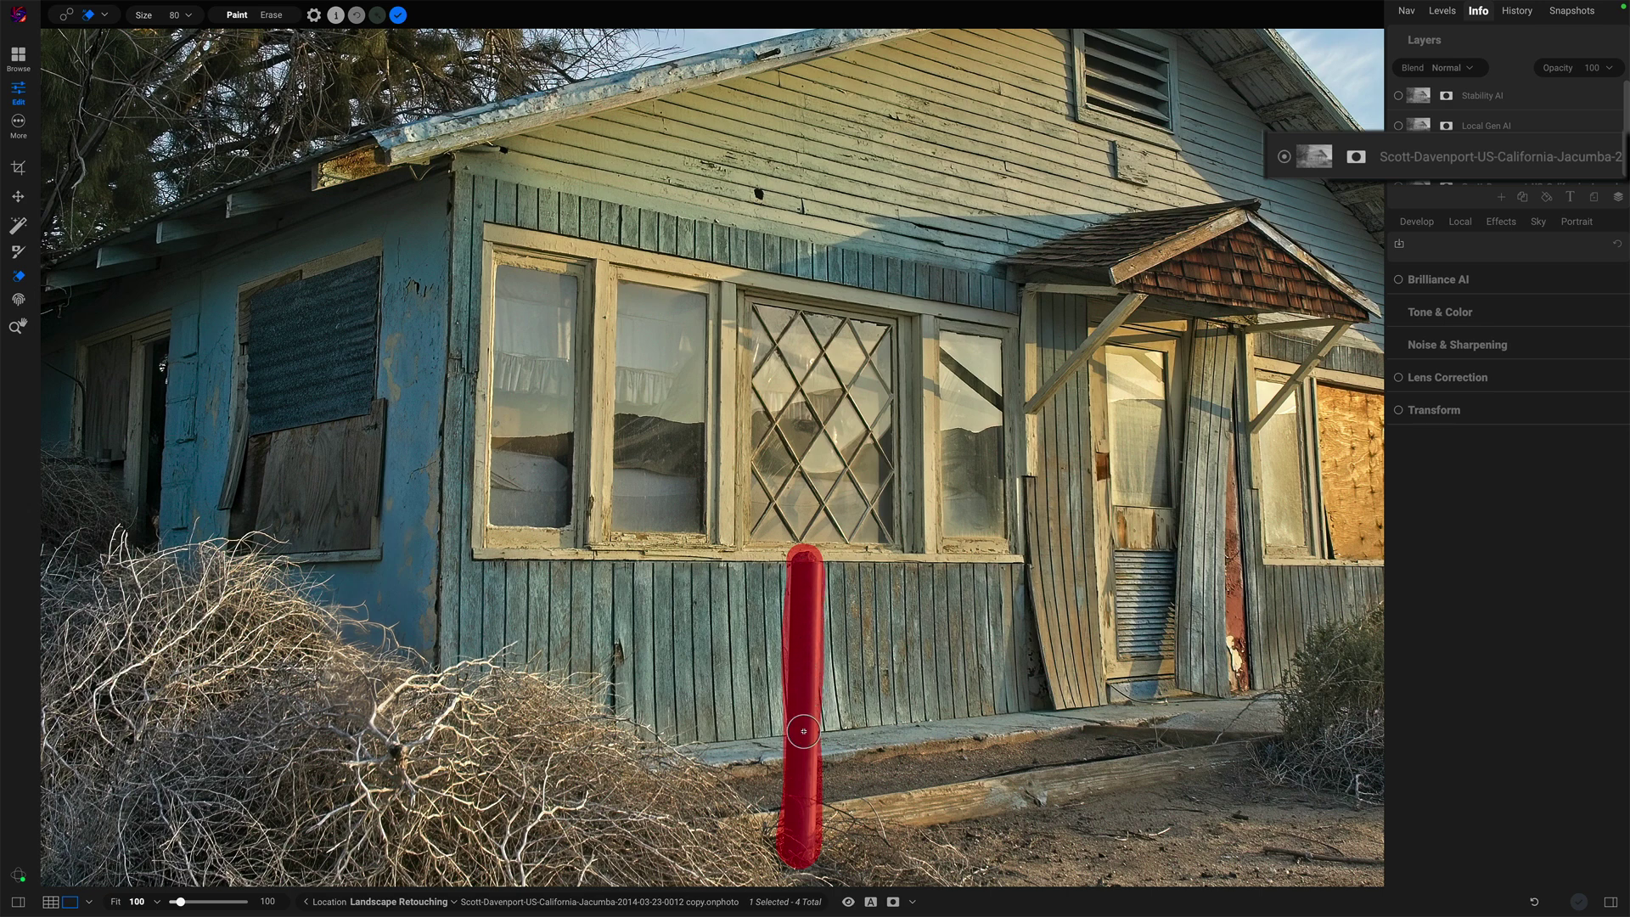
pyautogui.moveTo(803, 704); pyautogui.dragTo(807, 720)
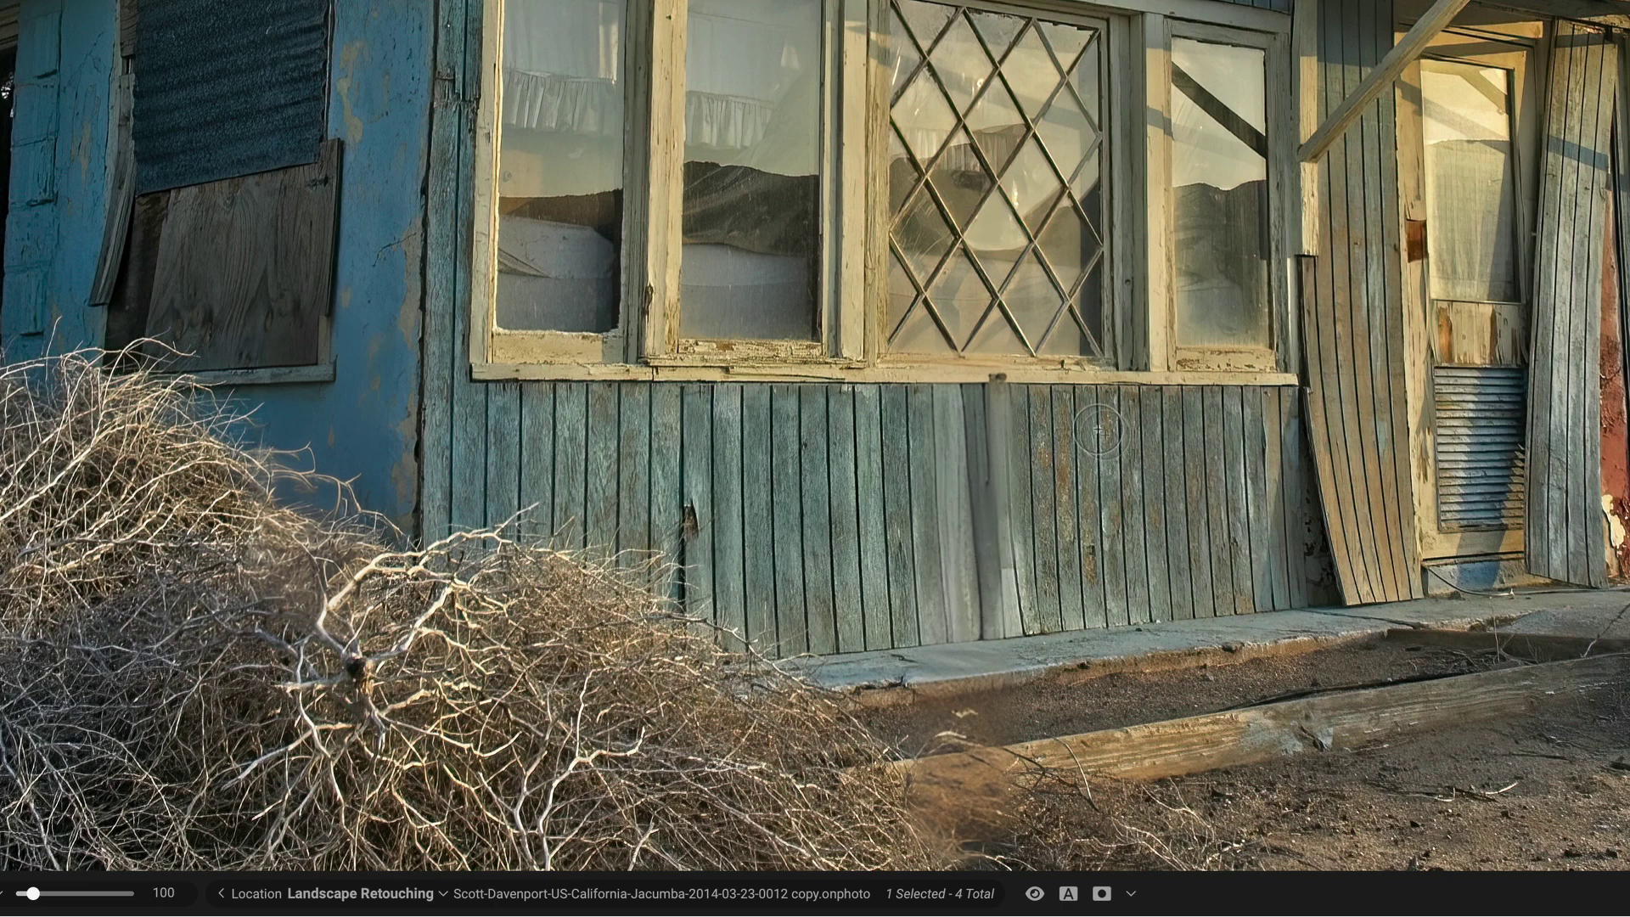
pyautogui.click(999, 379)
pyautogui.press('super+z')
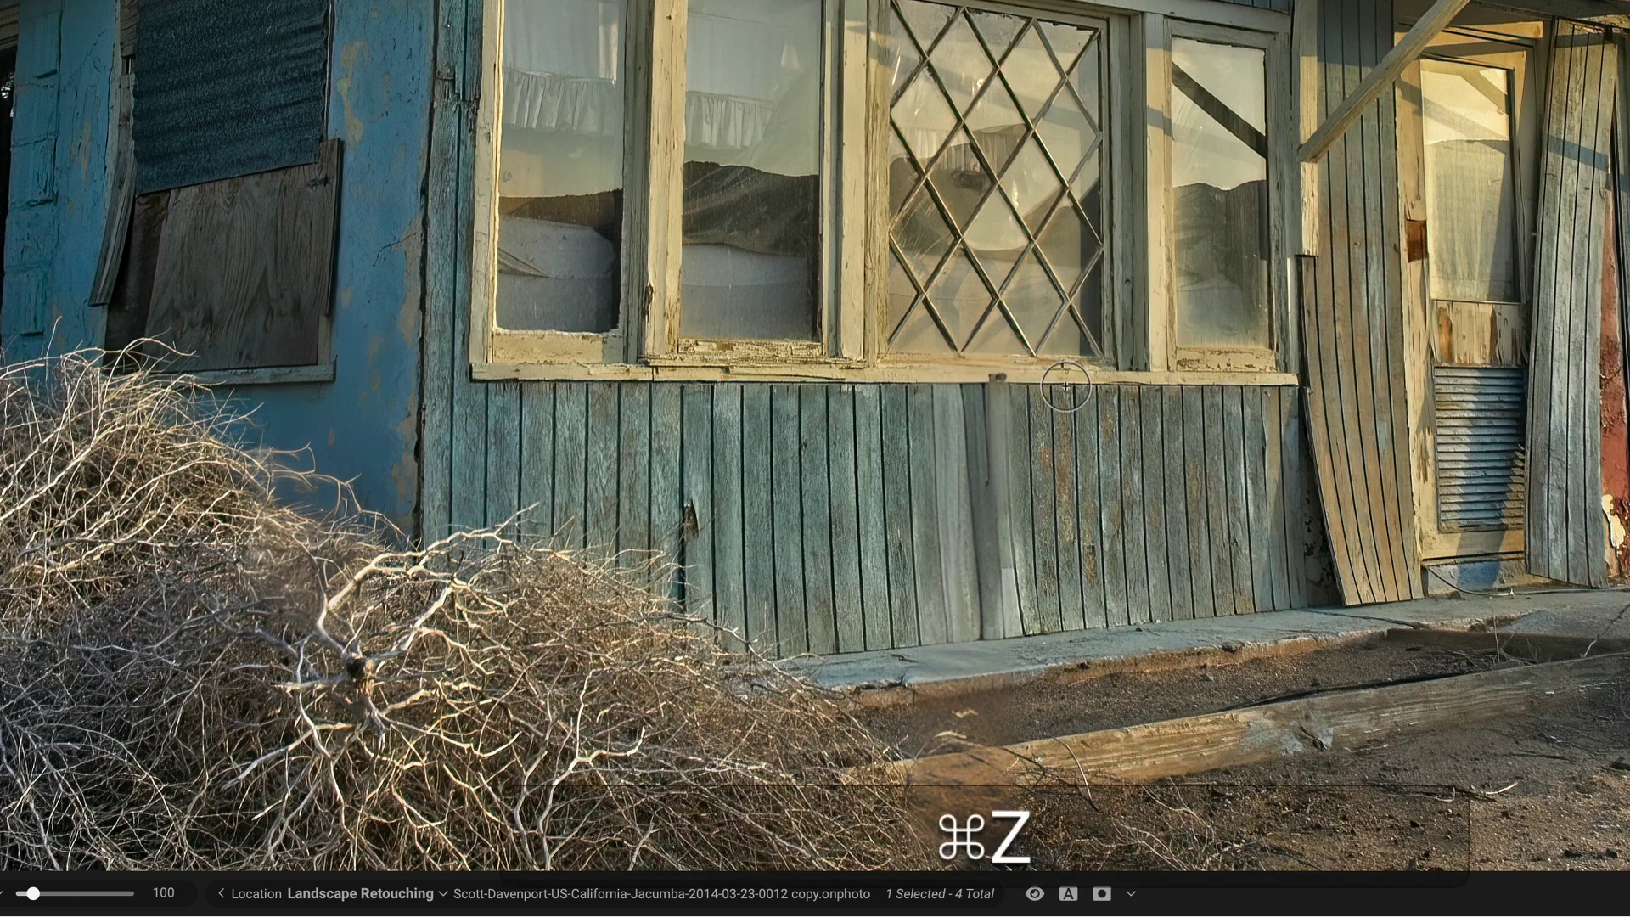
pyautogui.moveTo(989, 402)
pyautogui.mouseDown()
pyautogui.moveTo(984, 380)
pyautogui.moveTo(963, 414)
pyautogui.moveTo(976, 425)
pyautogui.mouseUp()
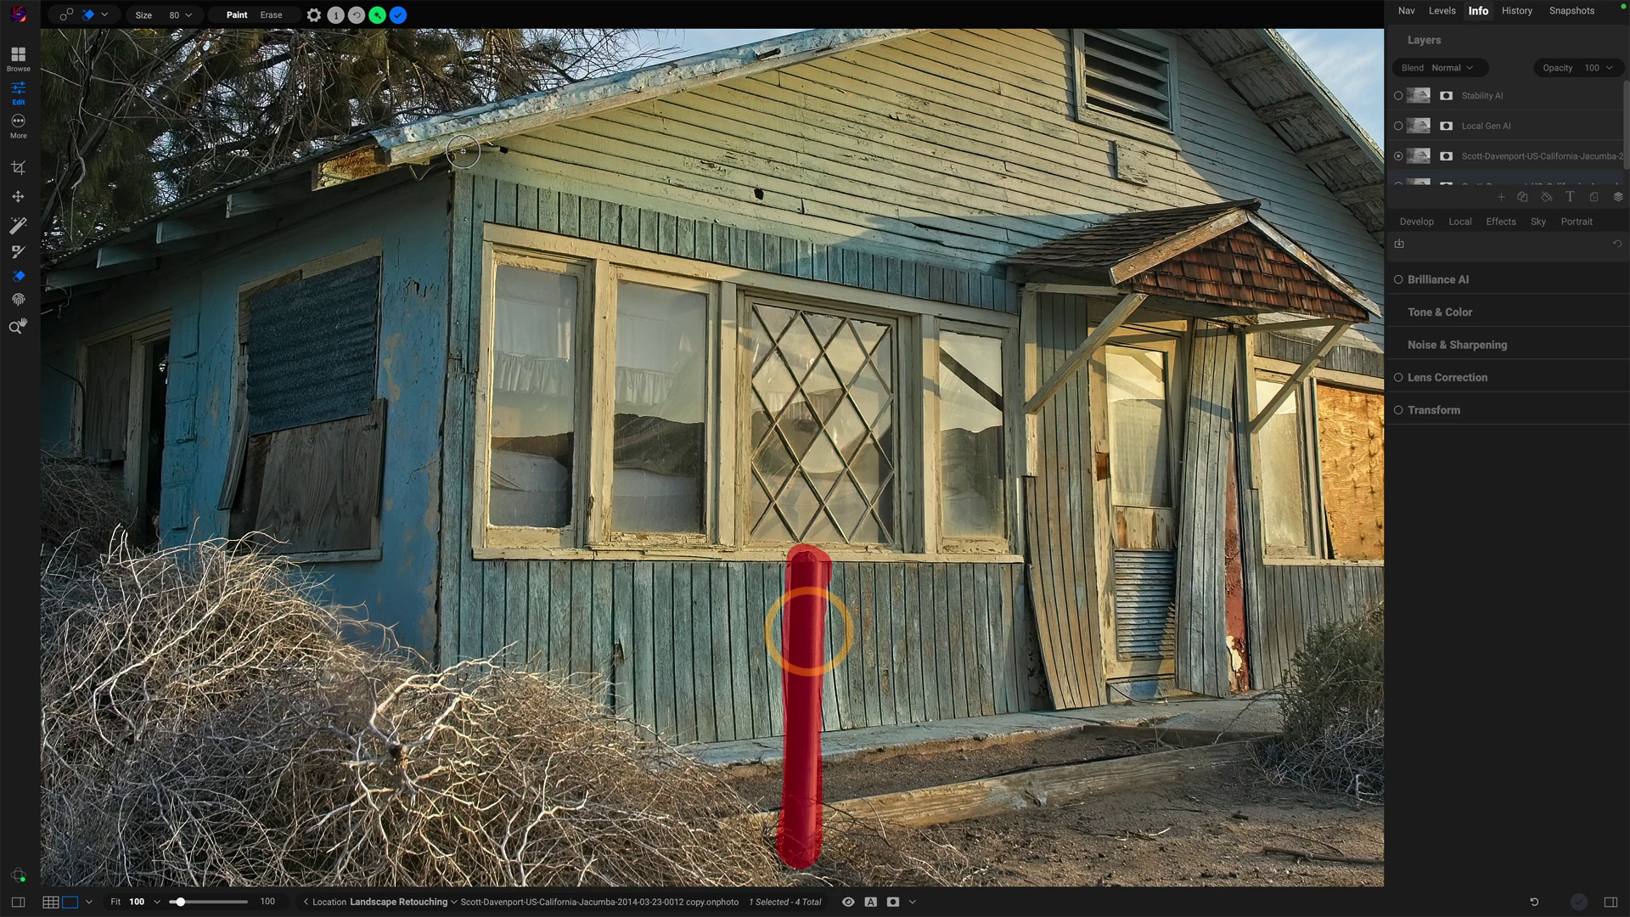
pyautogui.click(379, 14)
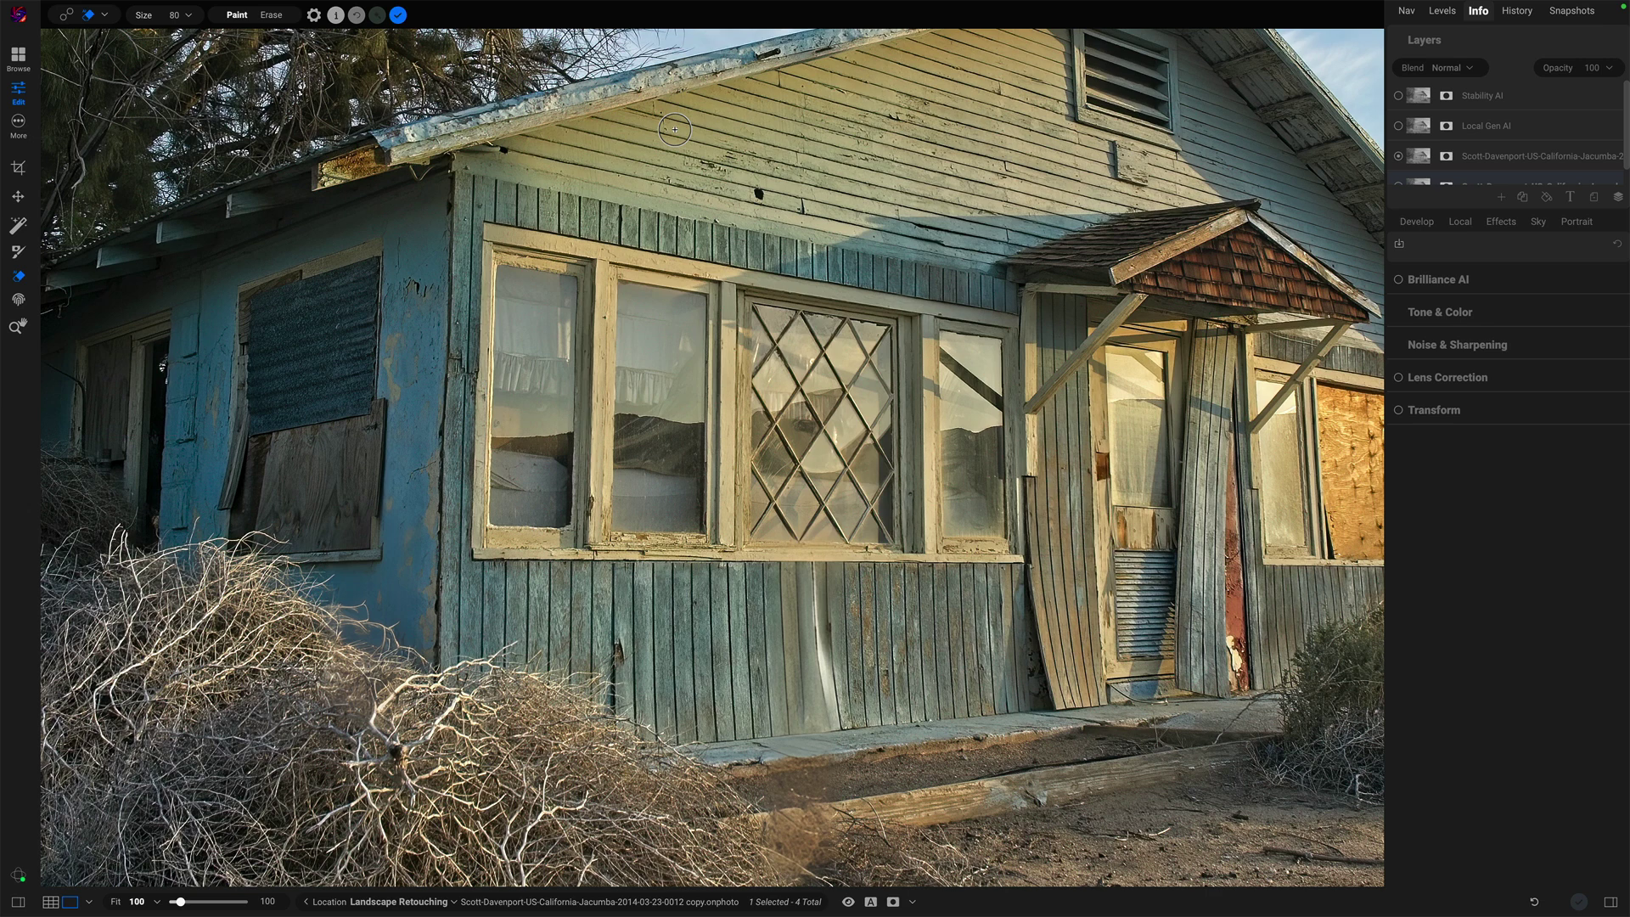
# - Apply the erasure as a new layer and toggle its visibility off and on against the original
pyautogui.click(397, 15)
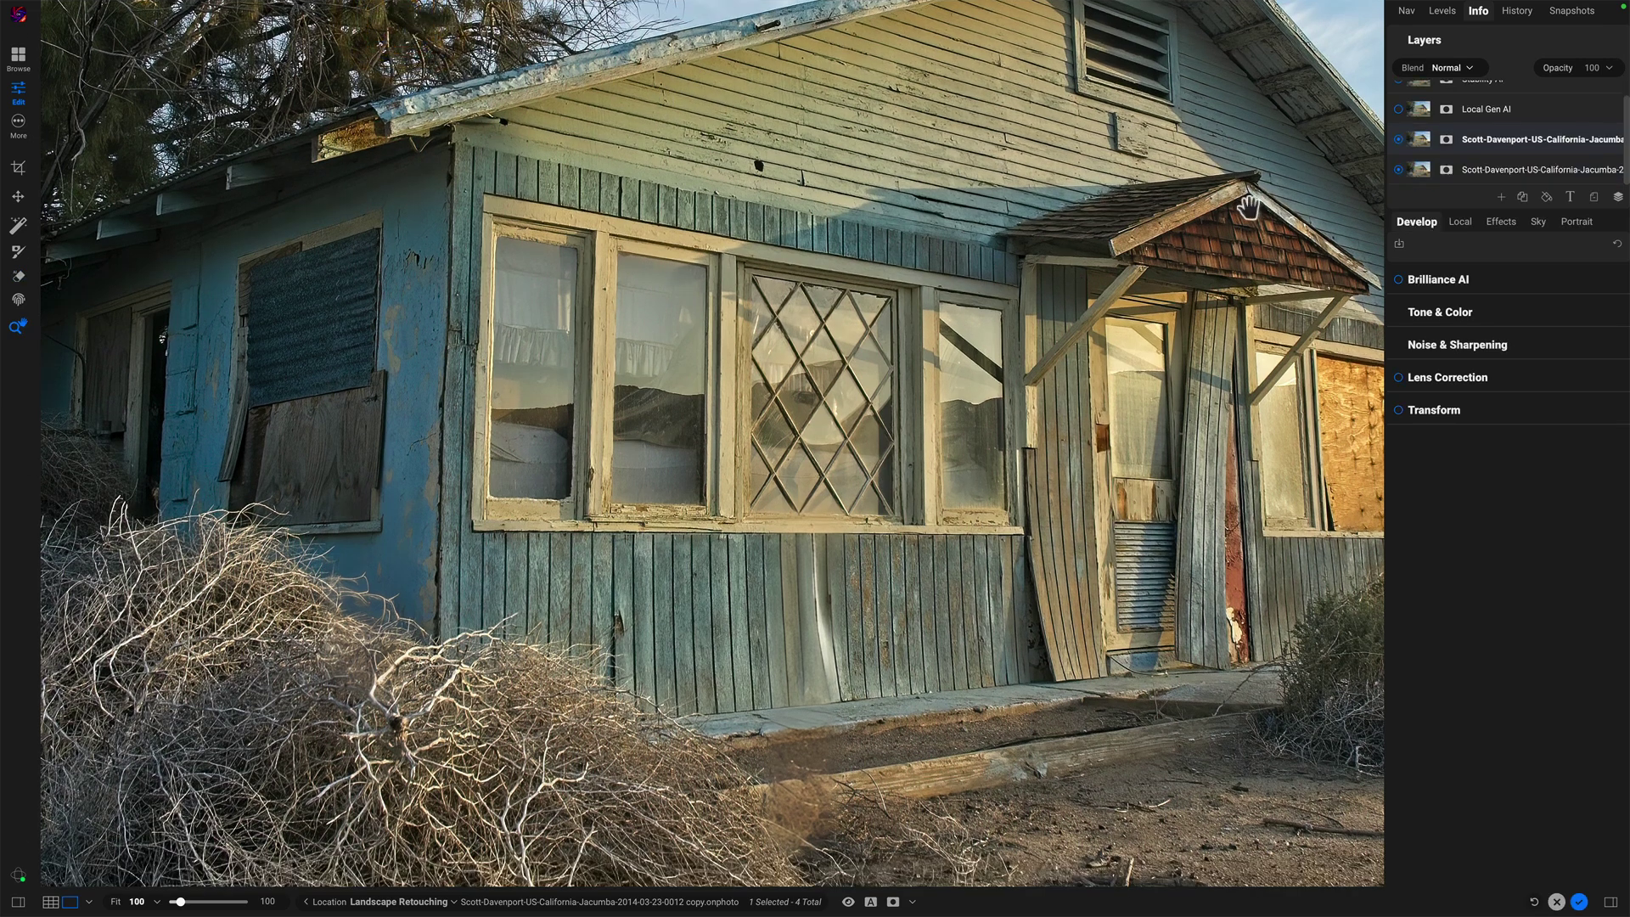
pyautogui.click(1399, 140)
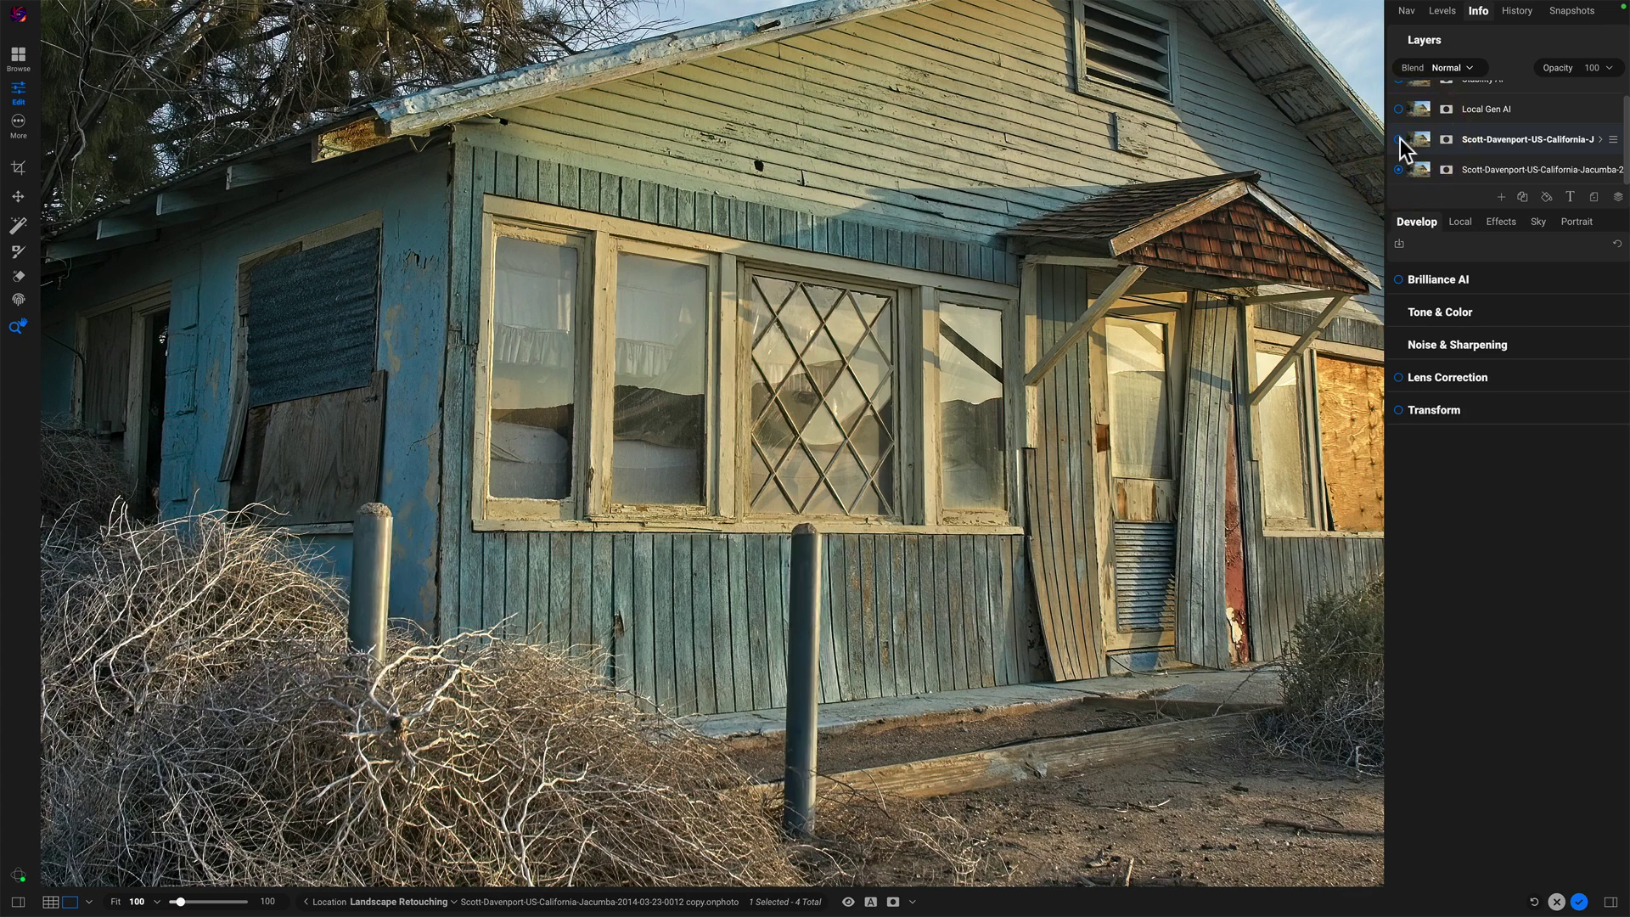
pyautogui.click(1399, 140)
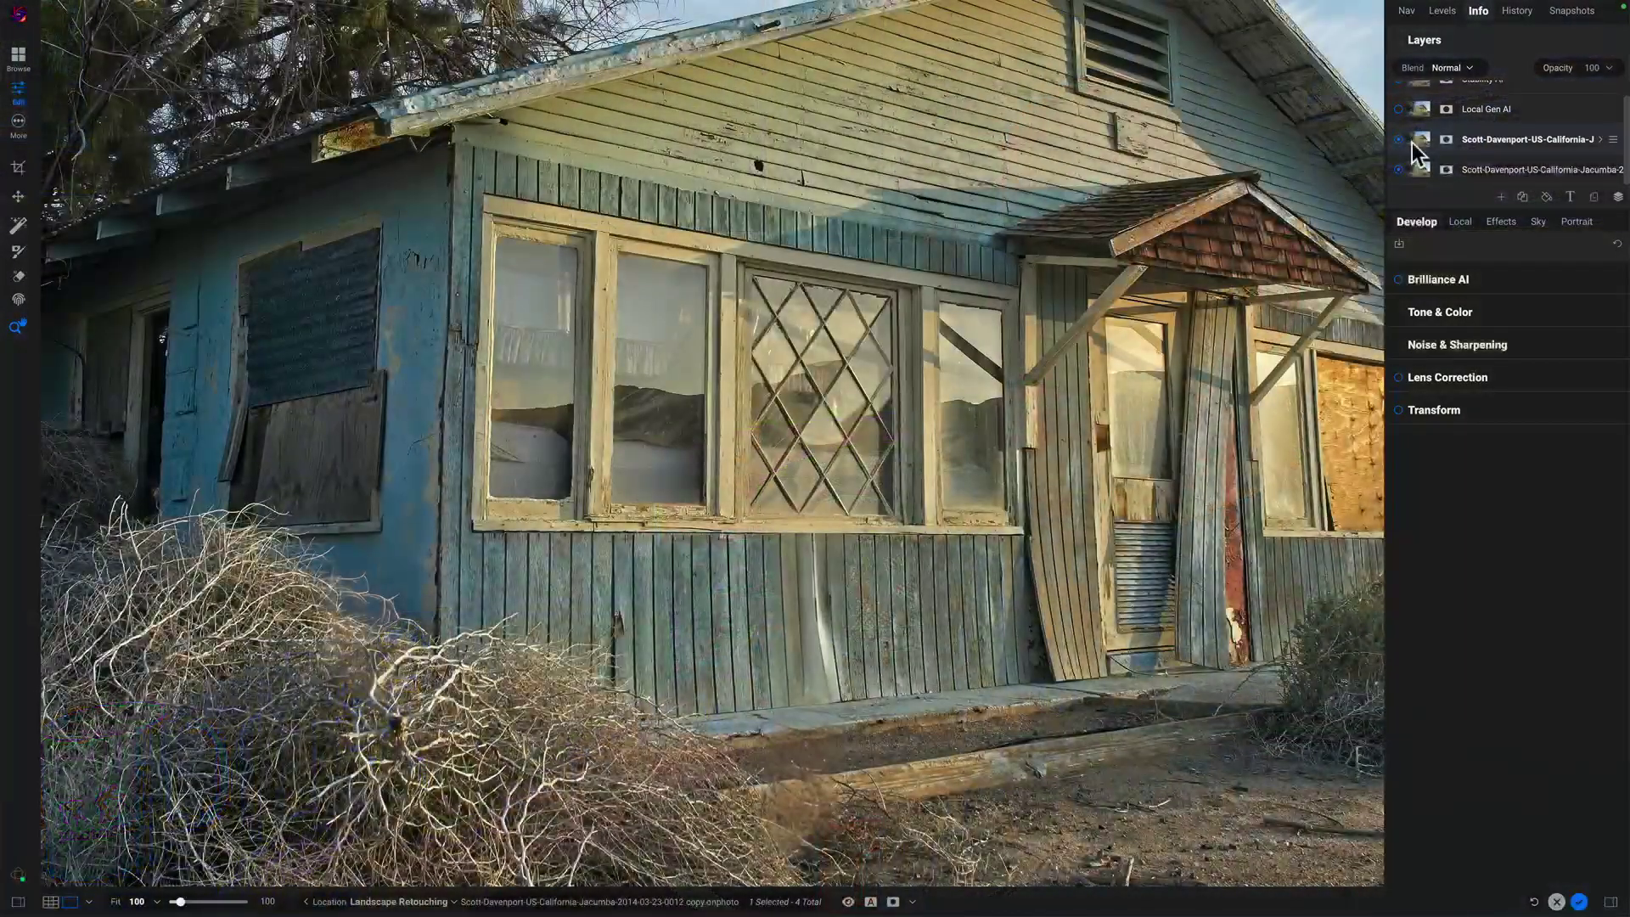
# - Turn off the Local Gen AI layer's visibility in the Layers list
pyautogui.scroll(1, 1413, 142)
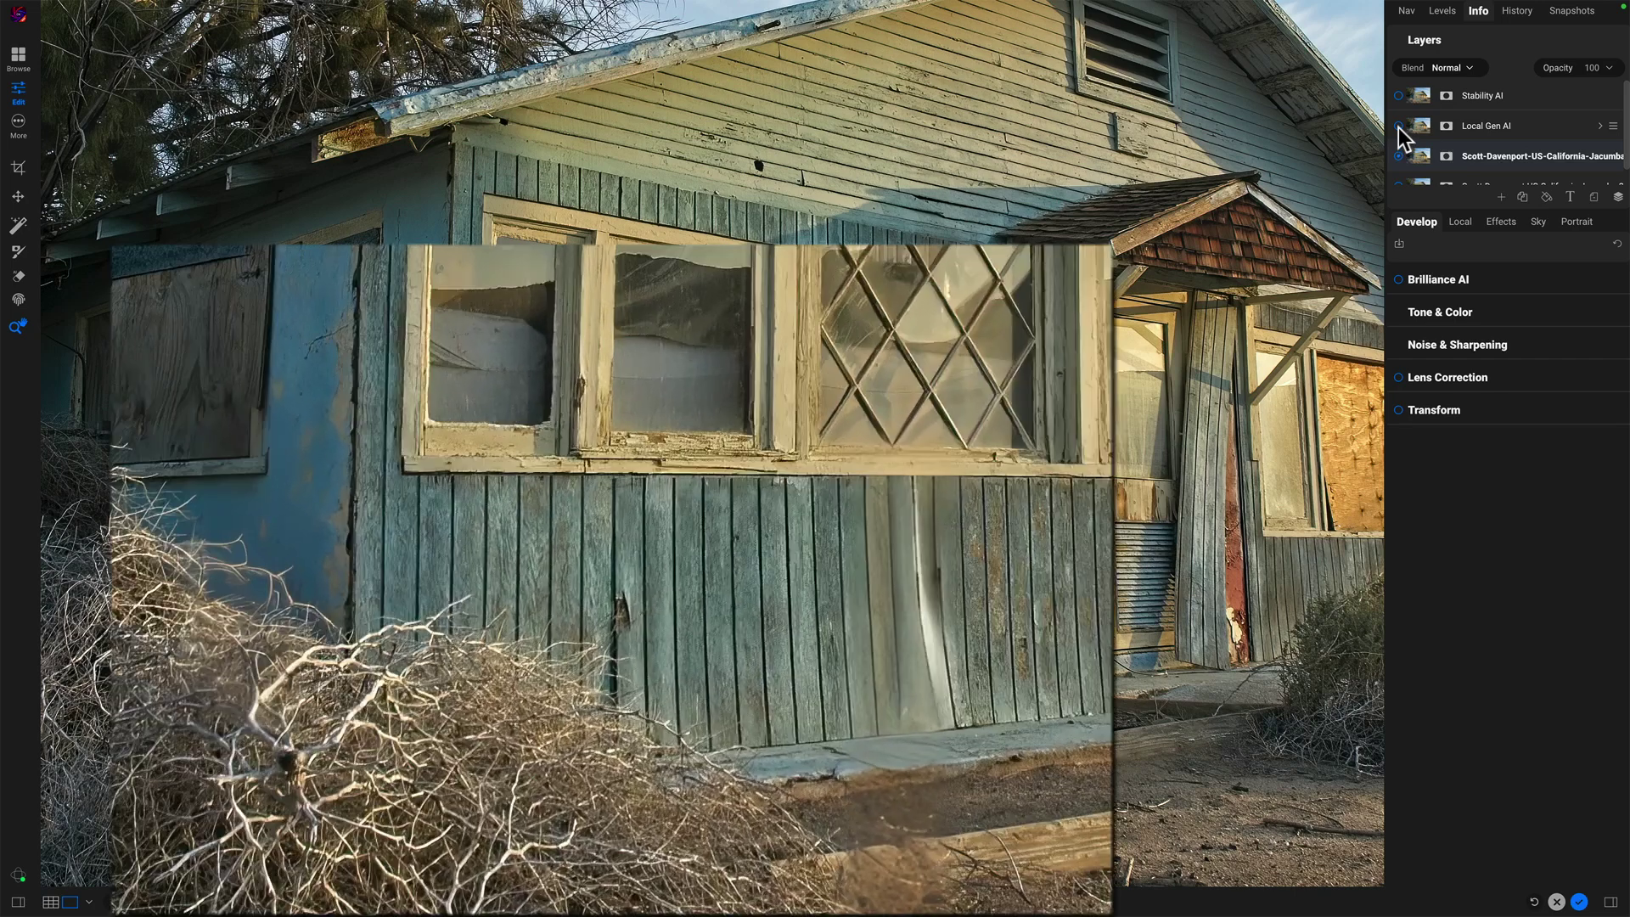
pyautogui.click(1398, 127)
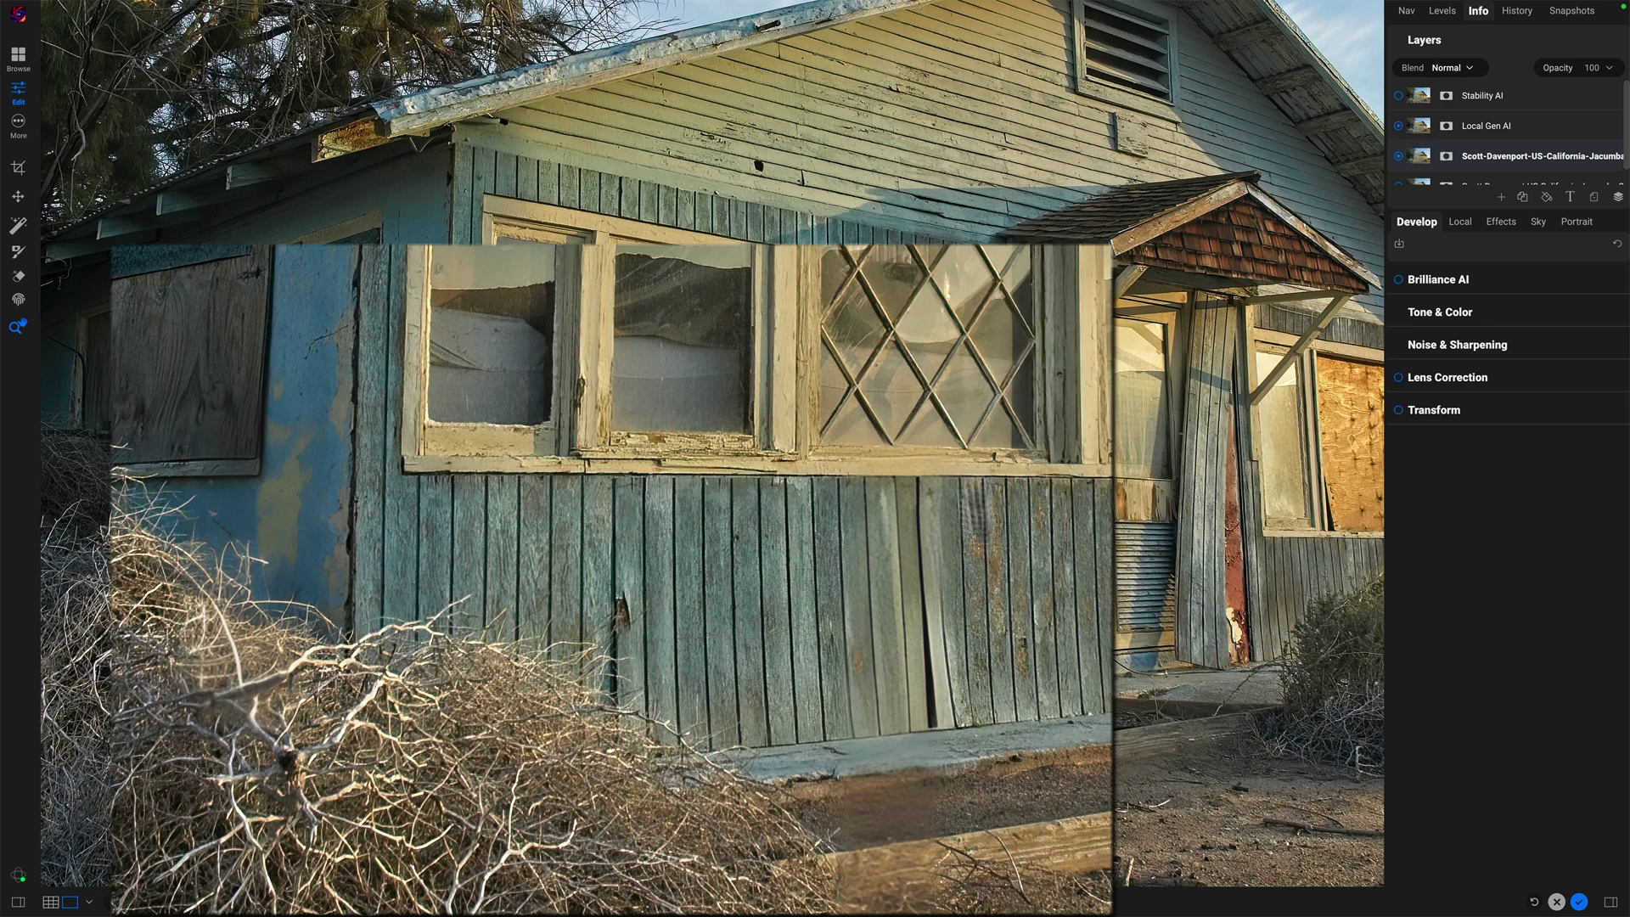
# - Toggle the Stability AI layer repeatedly, ending on the version with straight boards below the windows
pyautogui.click(1398, 96)
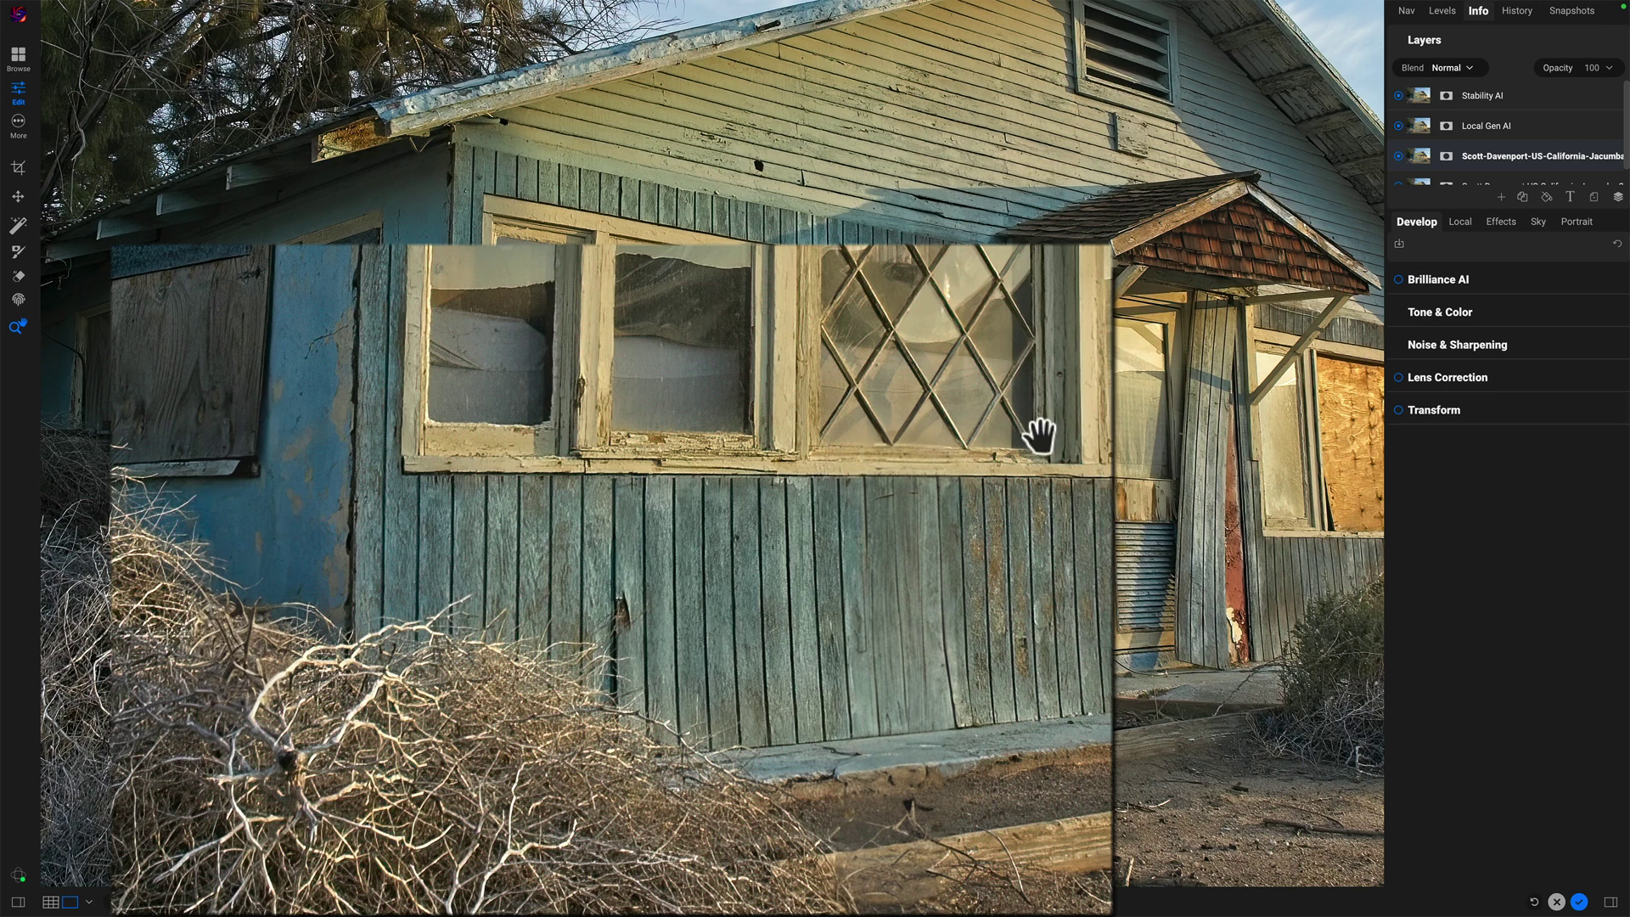
pyautogui.click(1399, 96)
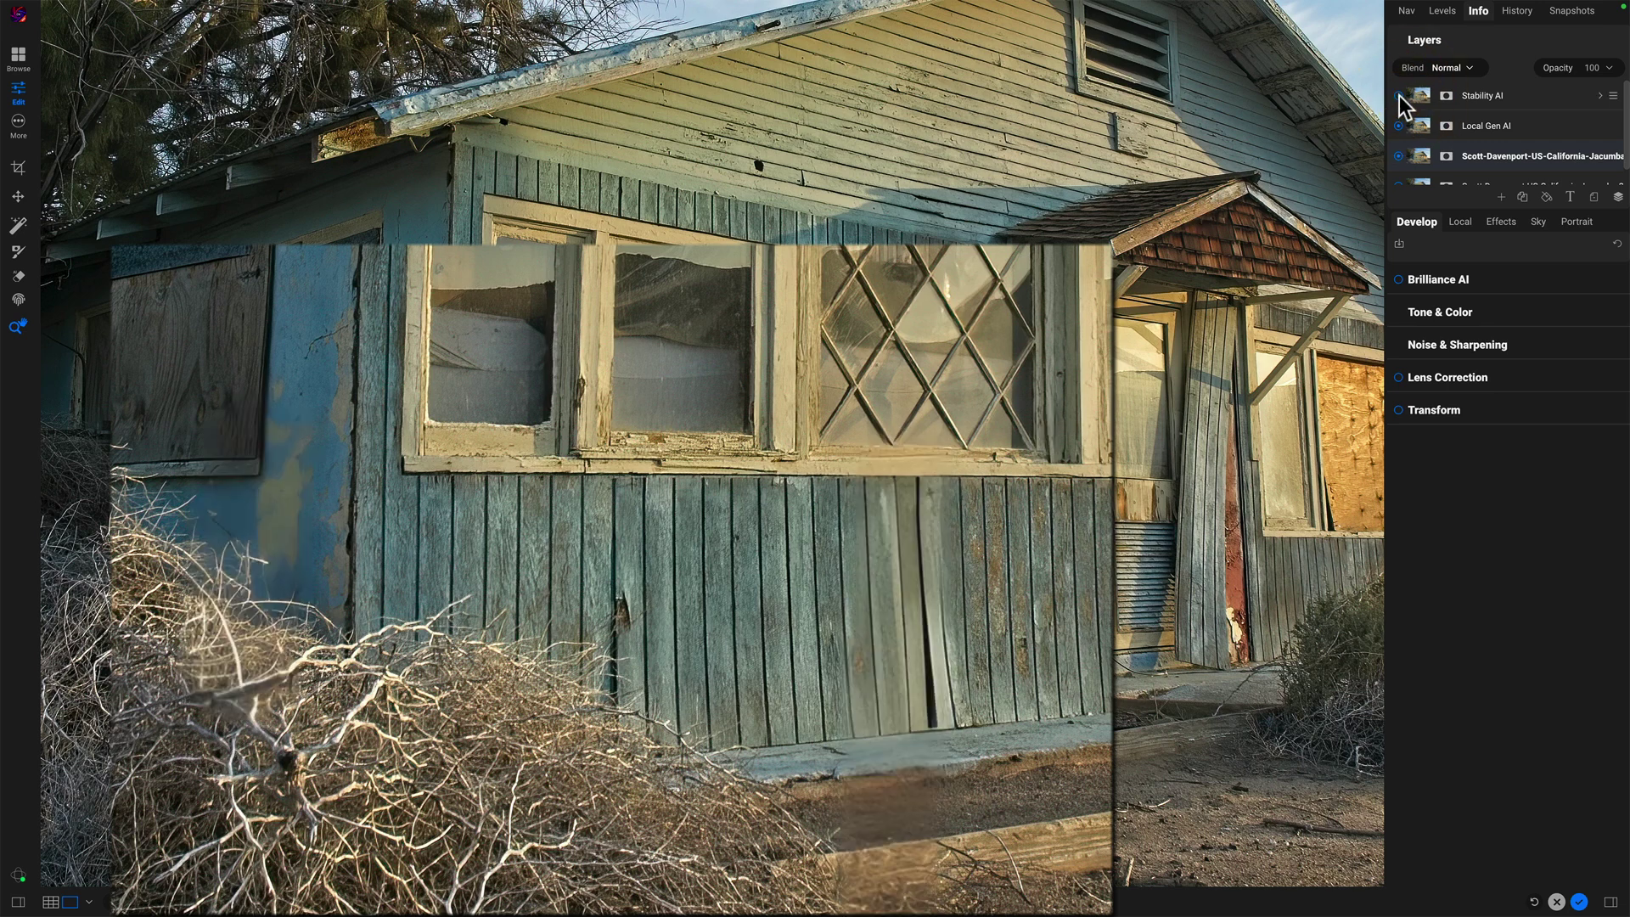
pyautogui.click(1399, 96)
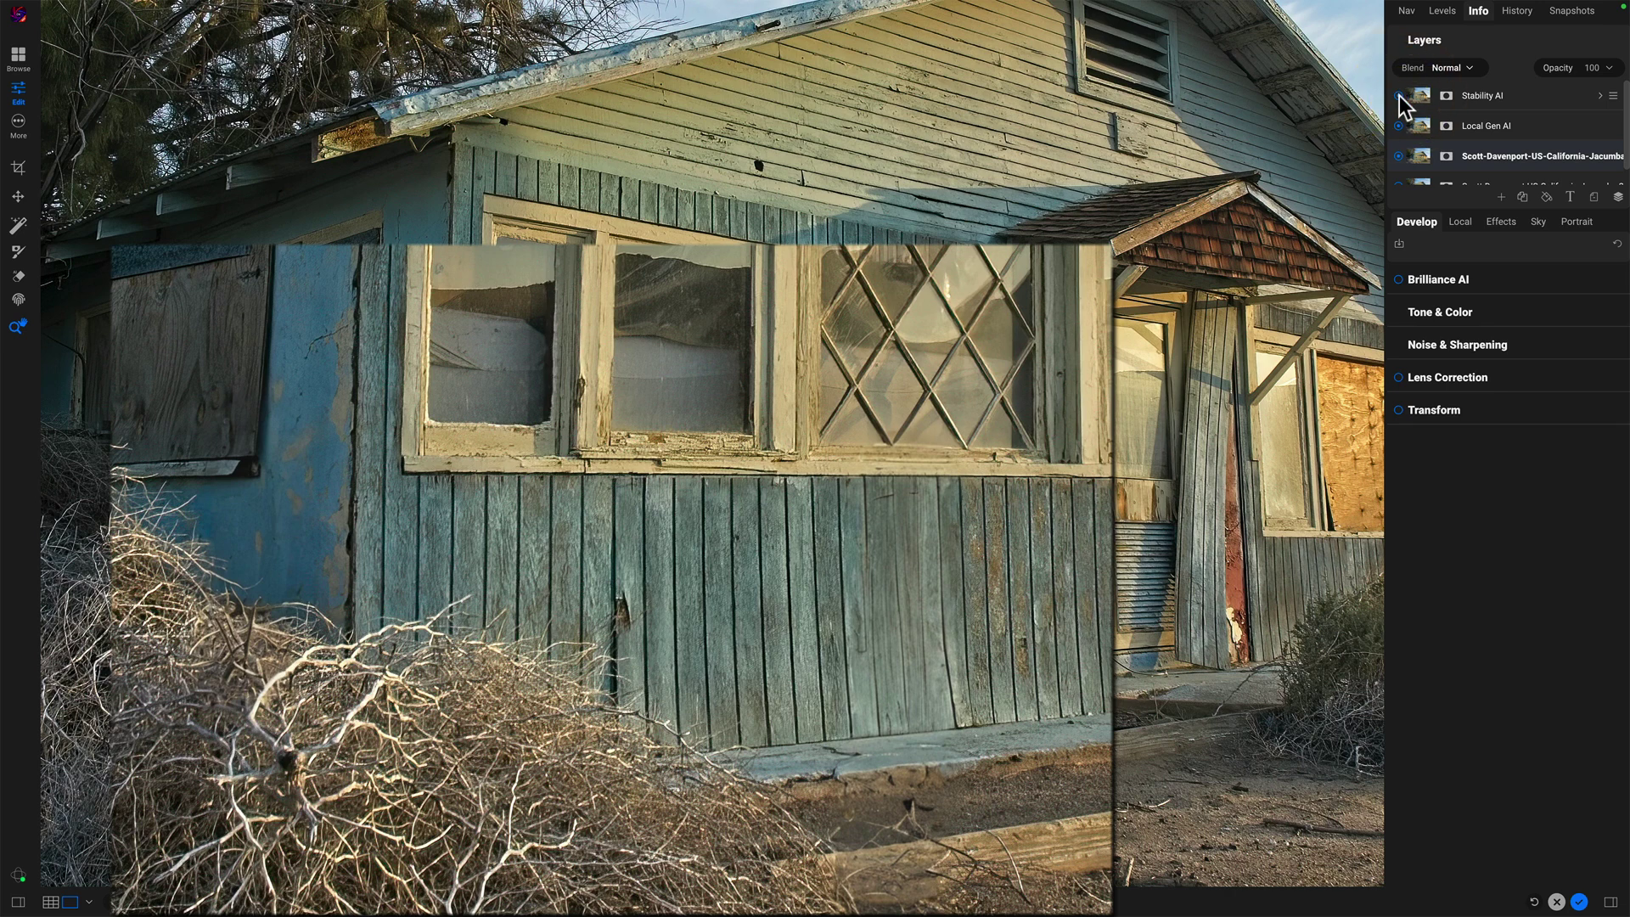
pyautogui.click(1399, 96)
pyautogui.click(1399, 96)
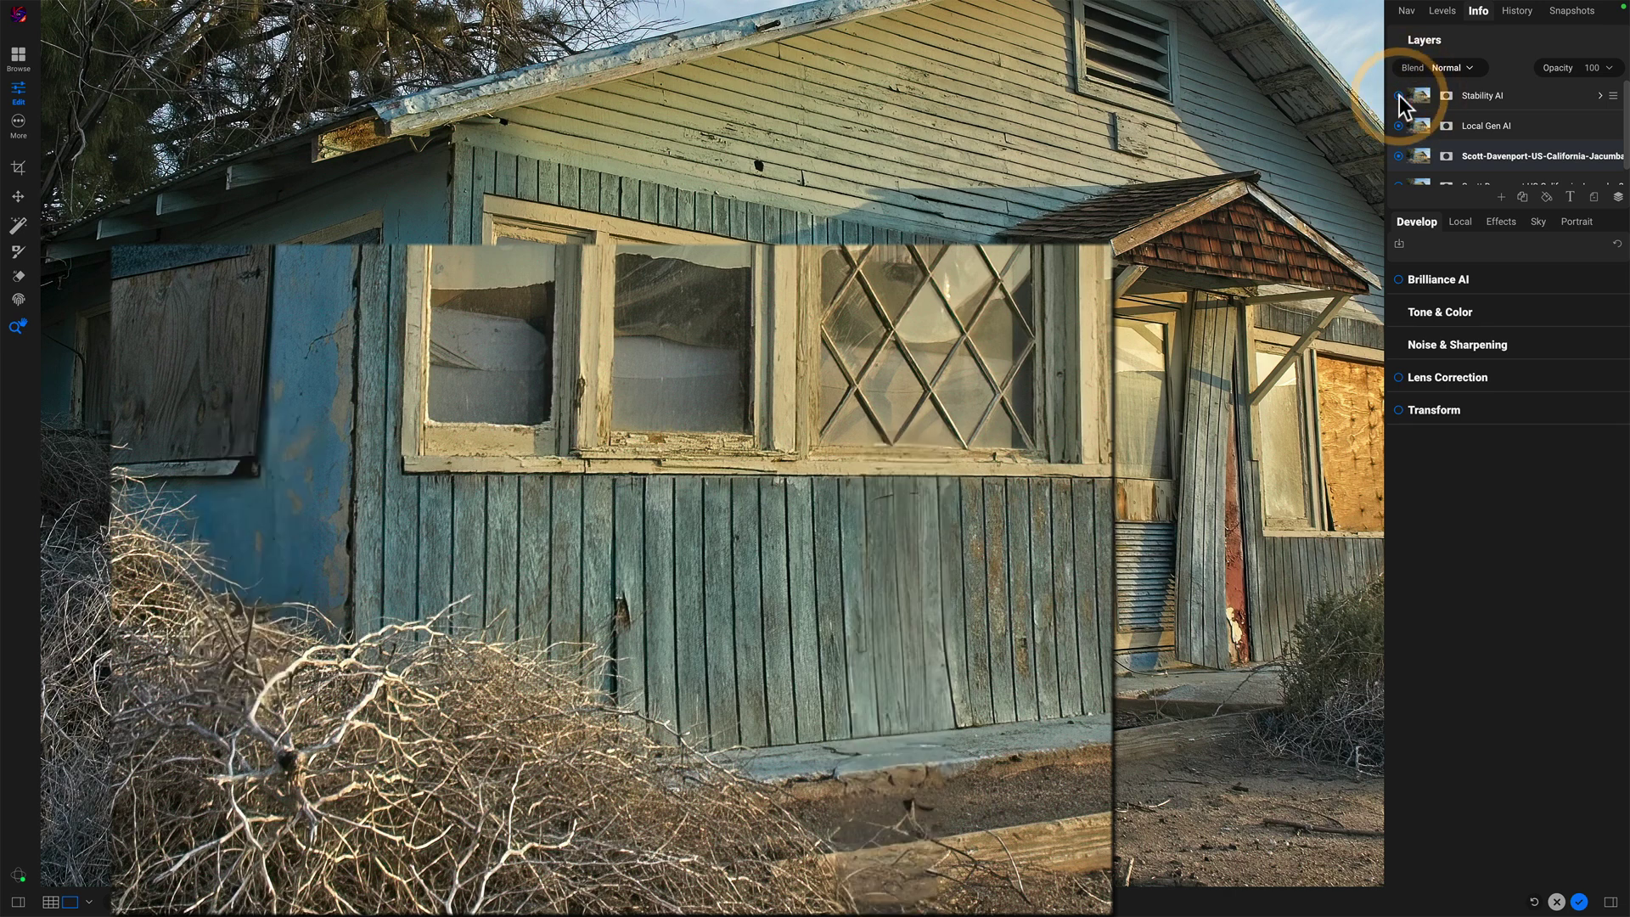